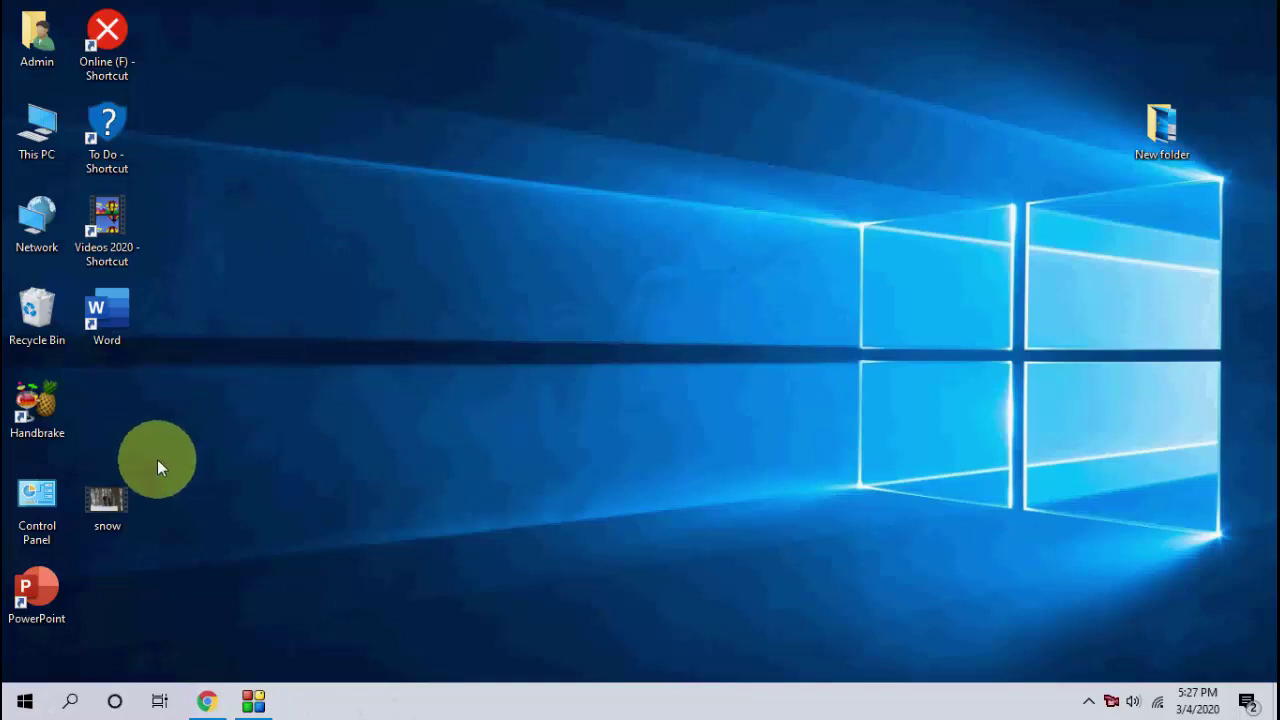
# - View the snow clip's properties on the desktop, then refresh the desktop
pyautogui.click(126, 492)
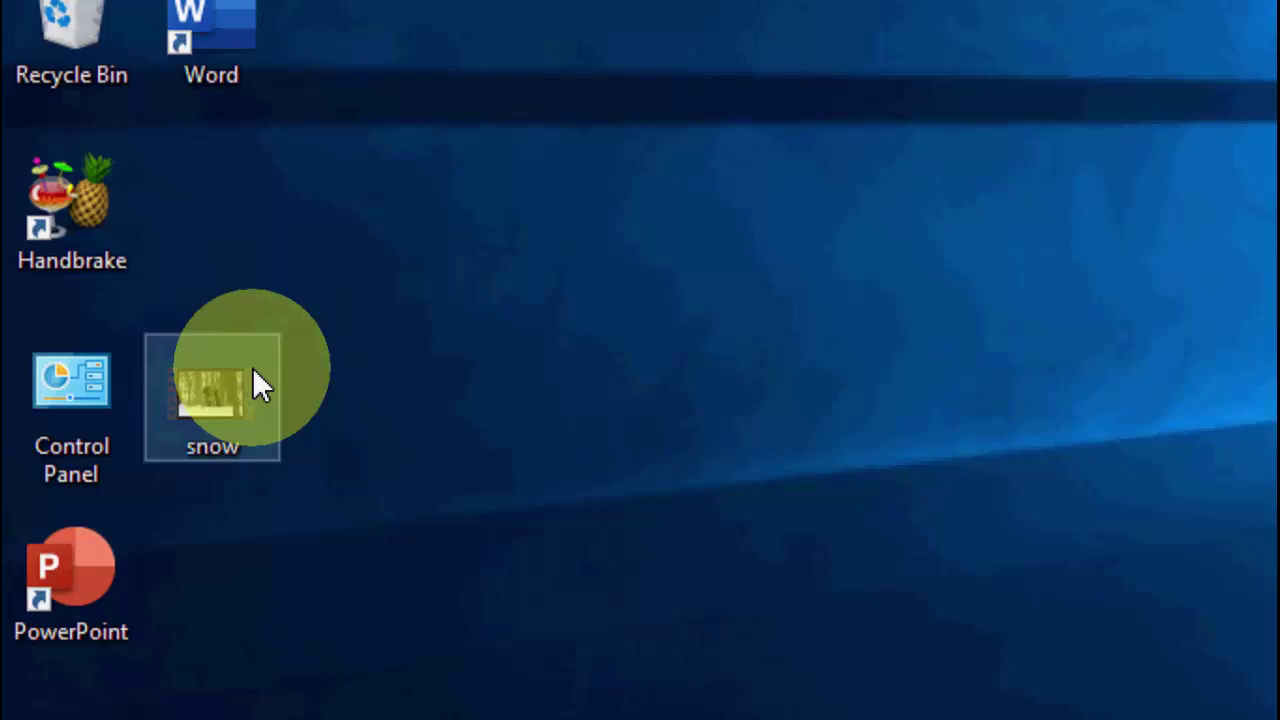
pyautogui.rightClick(254, 375)
pyautogui.click(403, 347)
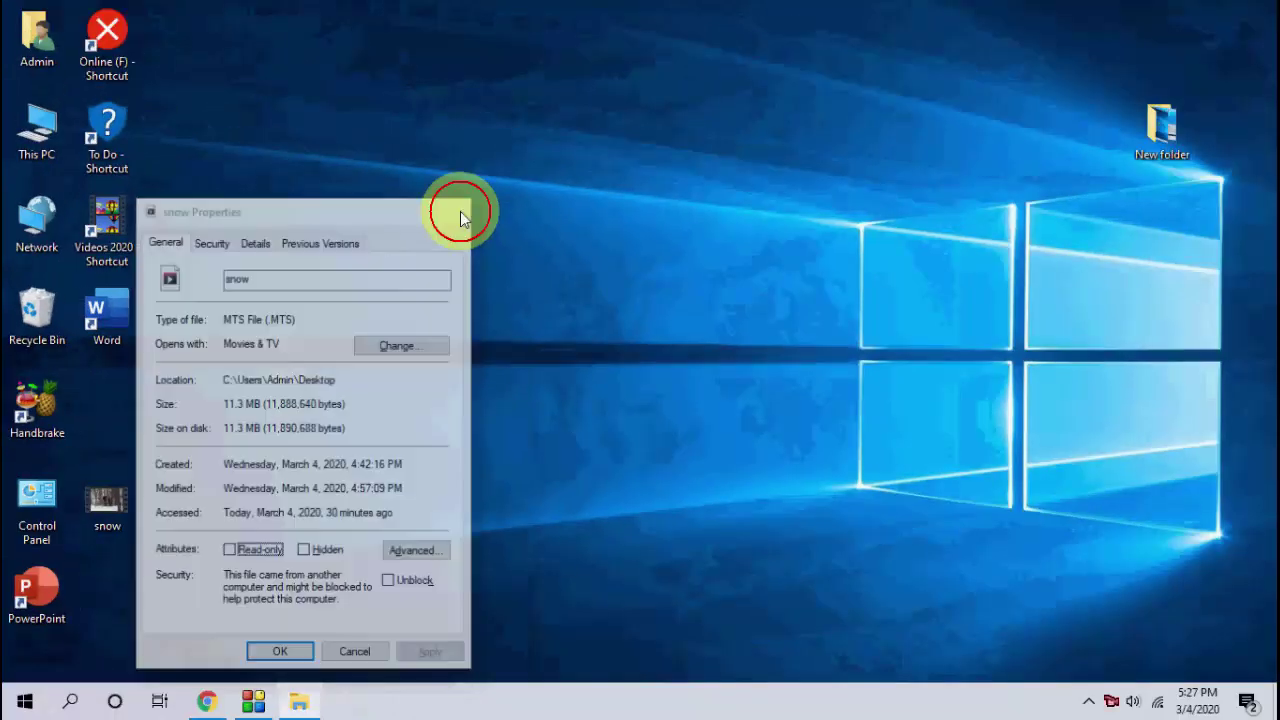
pyautogui.click(462, 209)
pyautogui.rightClick(460, 212)
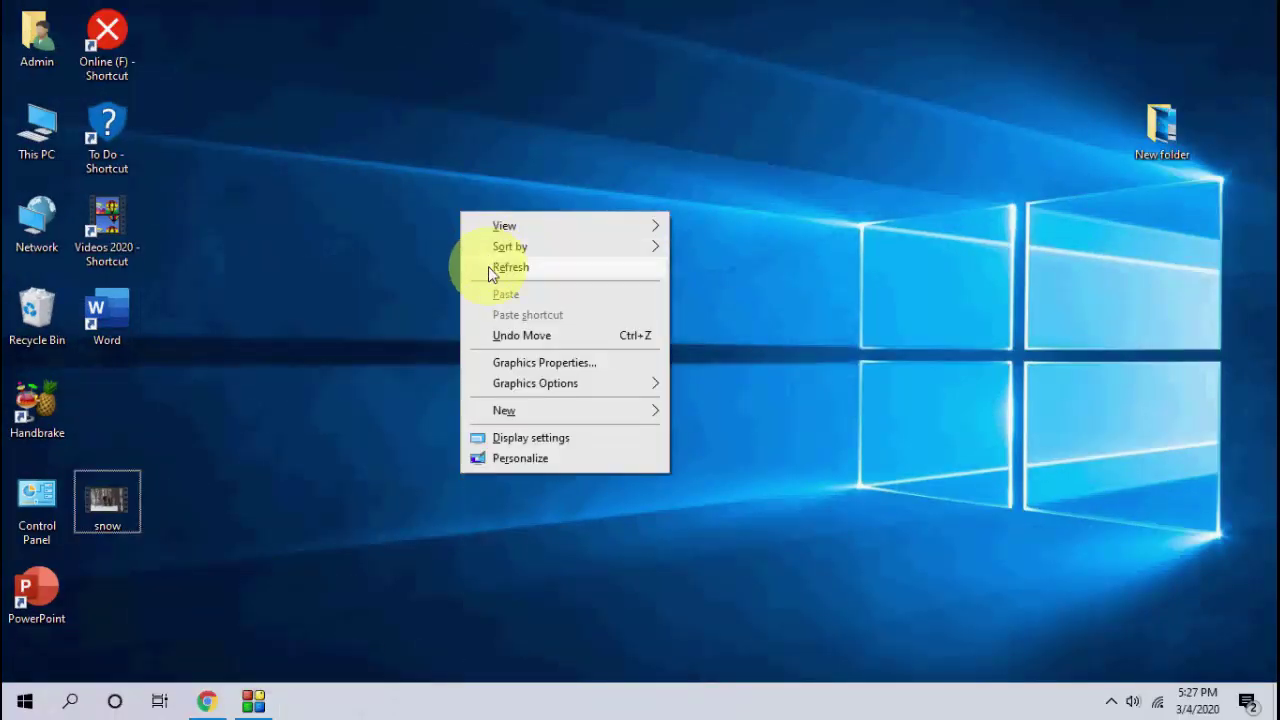
pyautogui.click(492, 268)
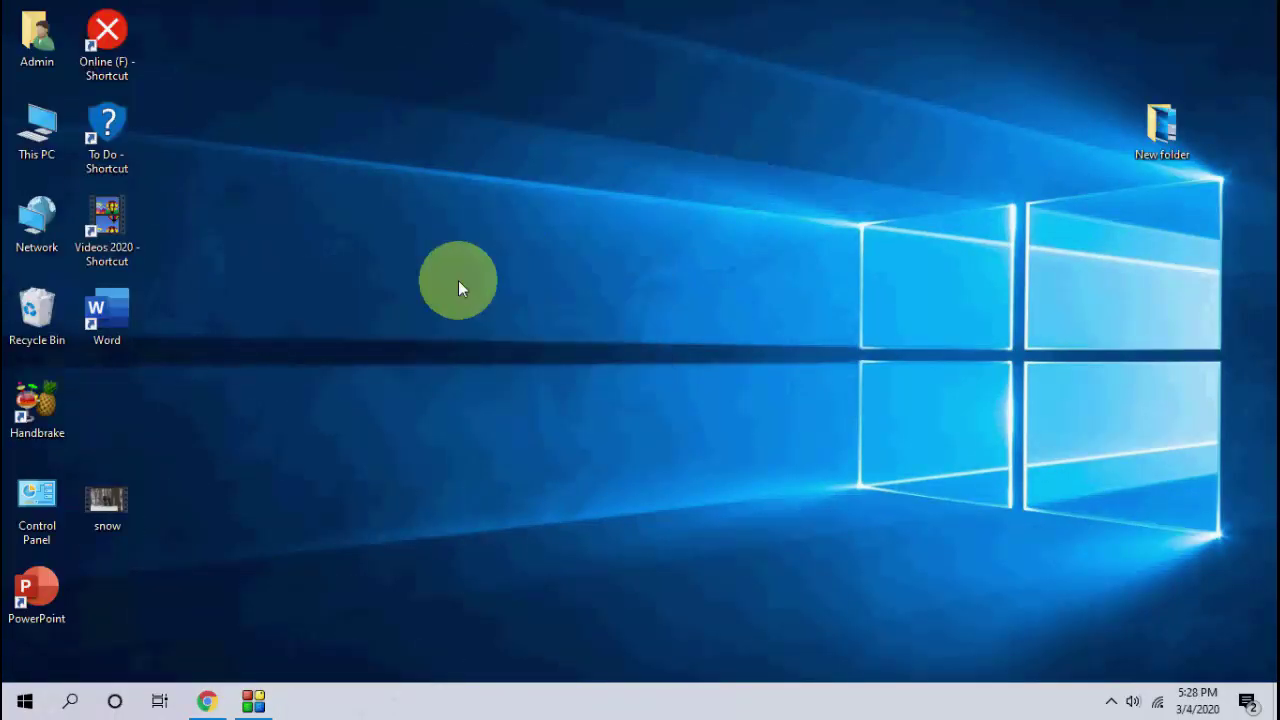
# - Launch Photos from the Start search and create a video project named 'New video'
pyautogui.click(25, 702)
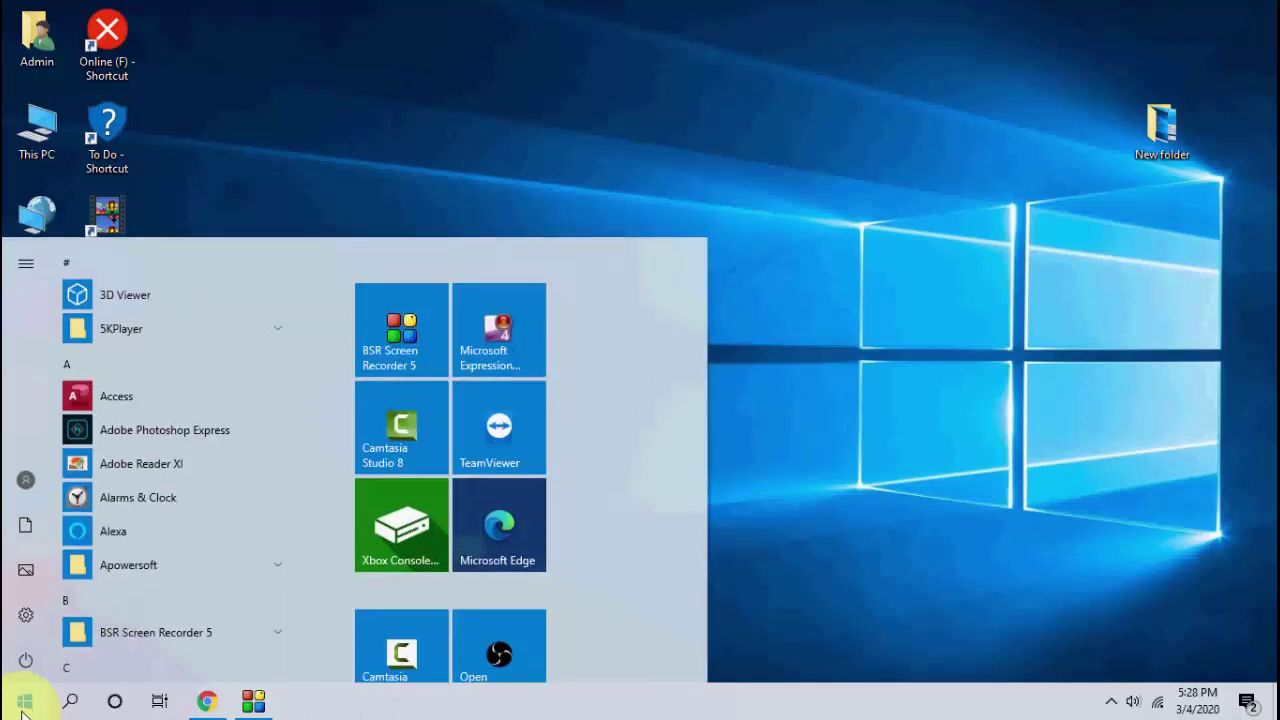
pyautogui.write('phtotos')
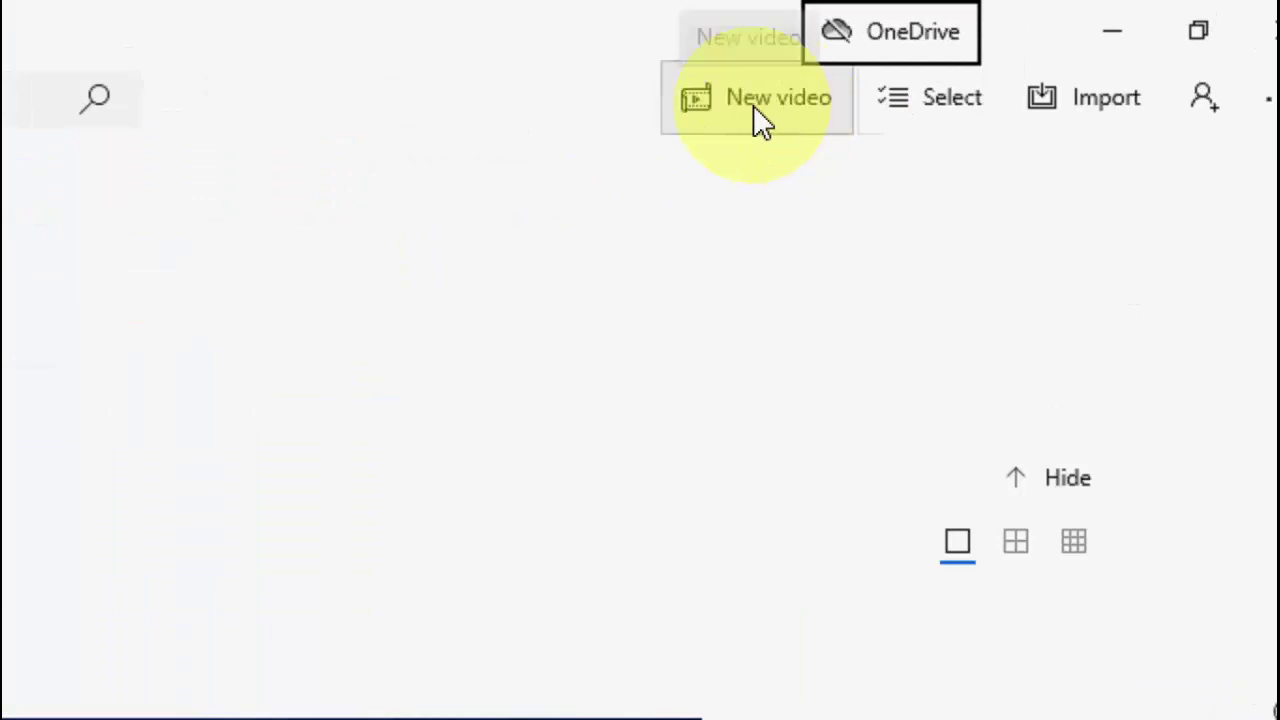
pyautogui.click(753, 112)
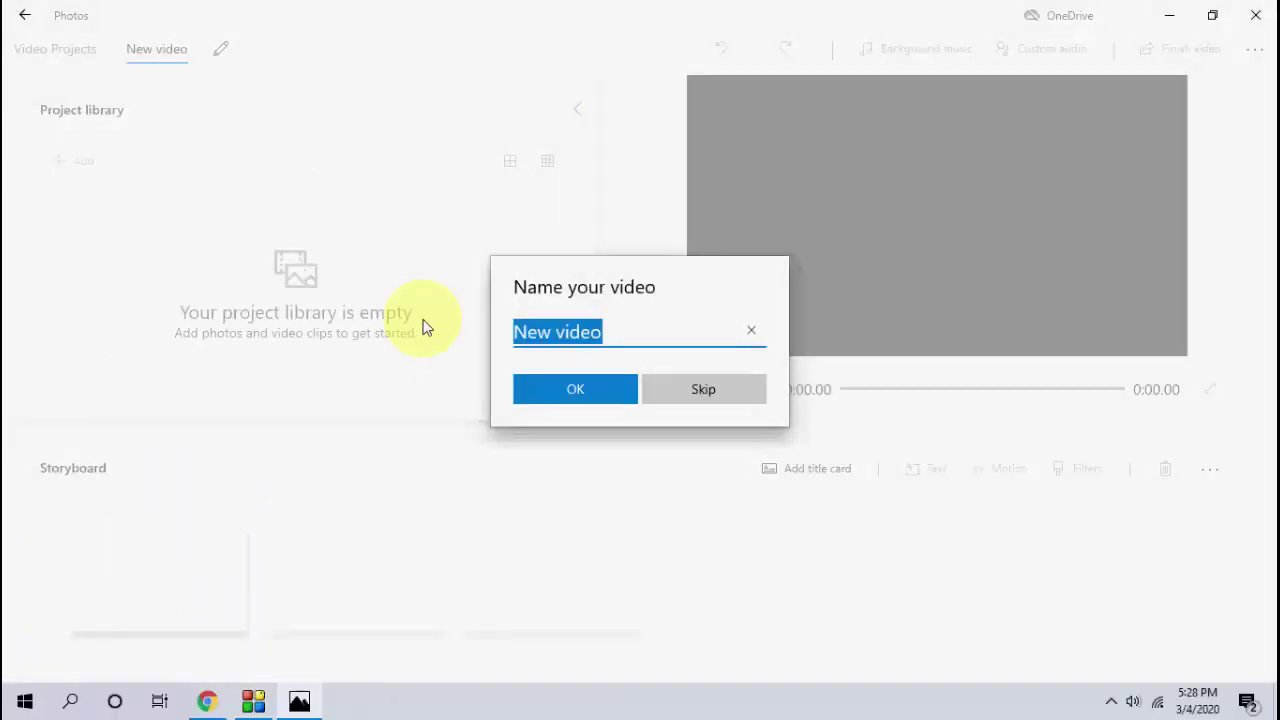
pyautogui.click(575, 390)
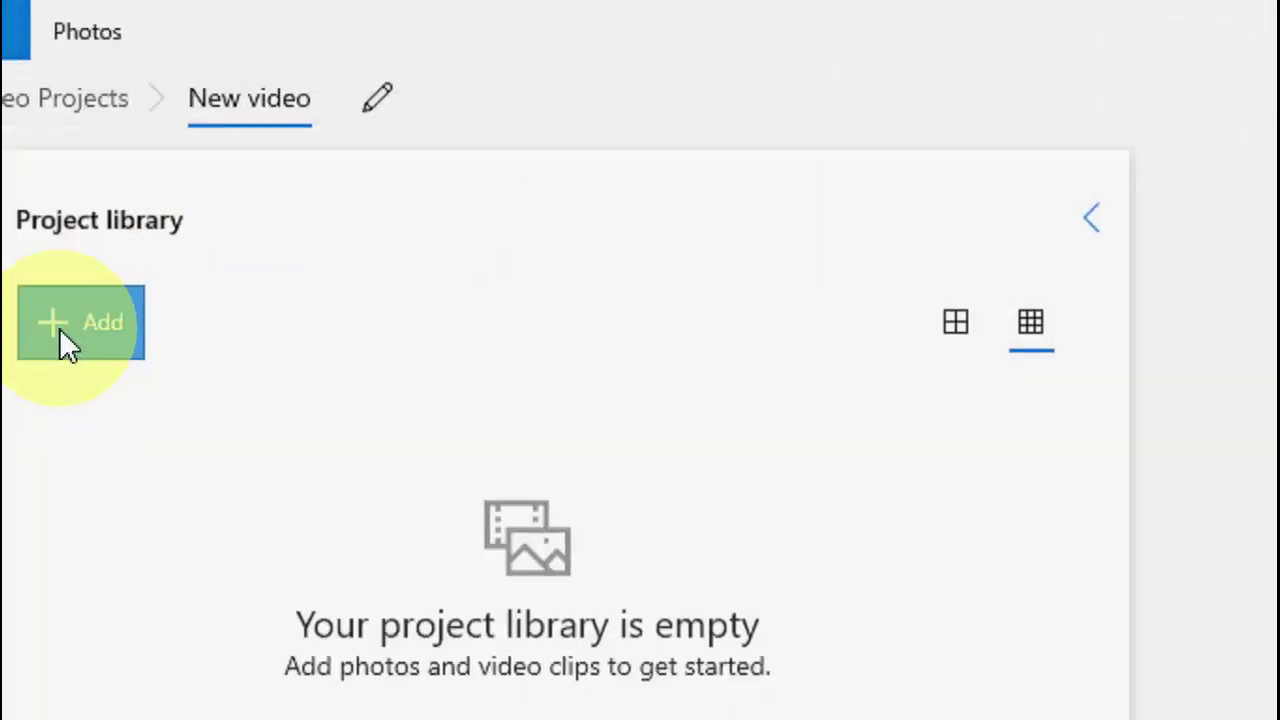
# - Import the snow clip from the Desktop into the New video project library
pyautogui.click(60, 330)
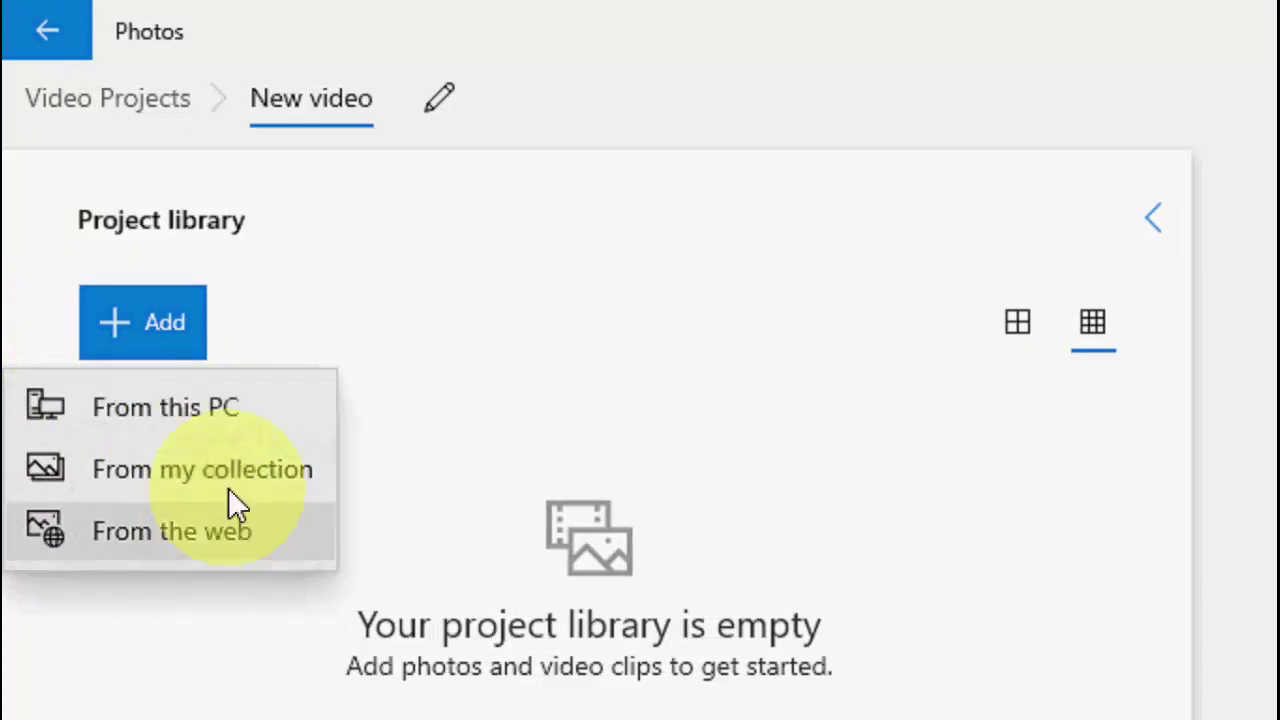
pyautogui.click(150, 430)
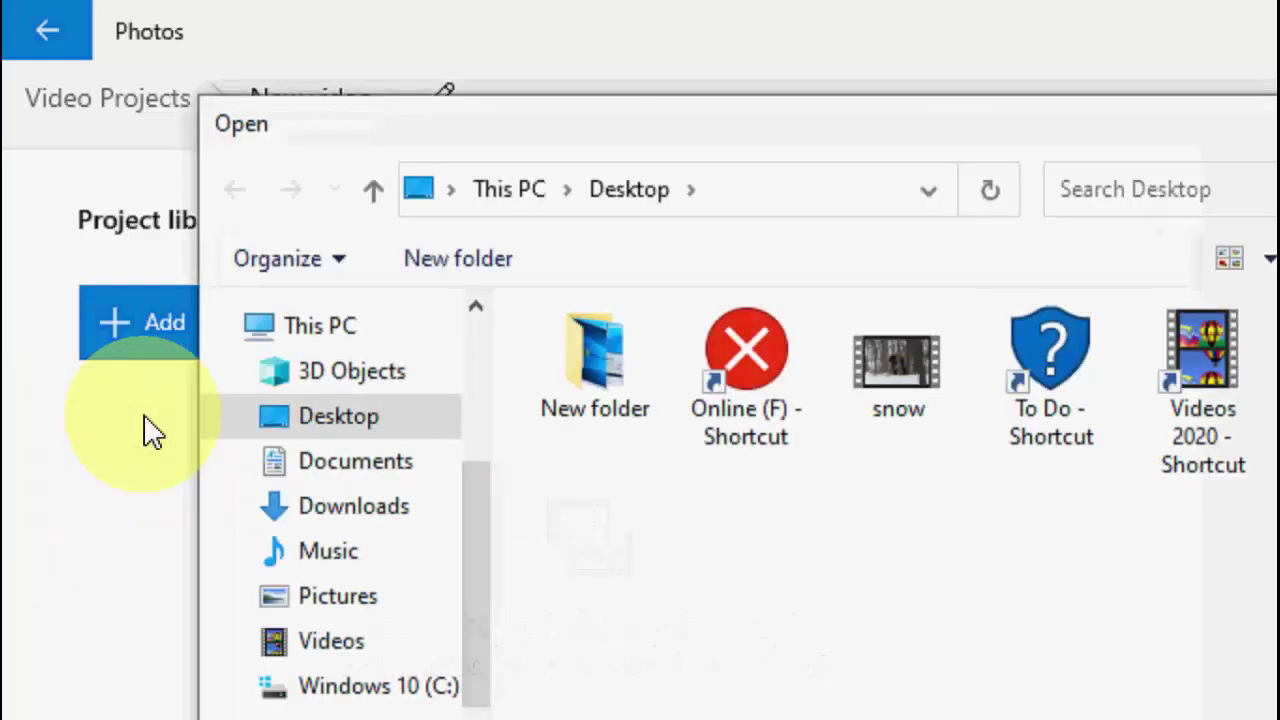
pyautogui.click(905, 400)
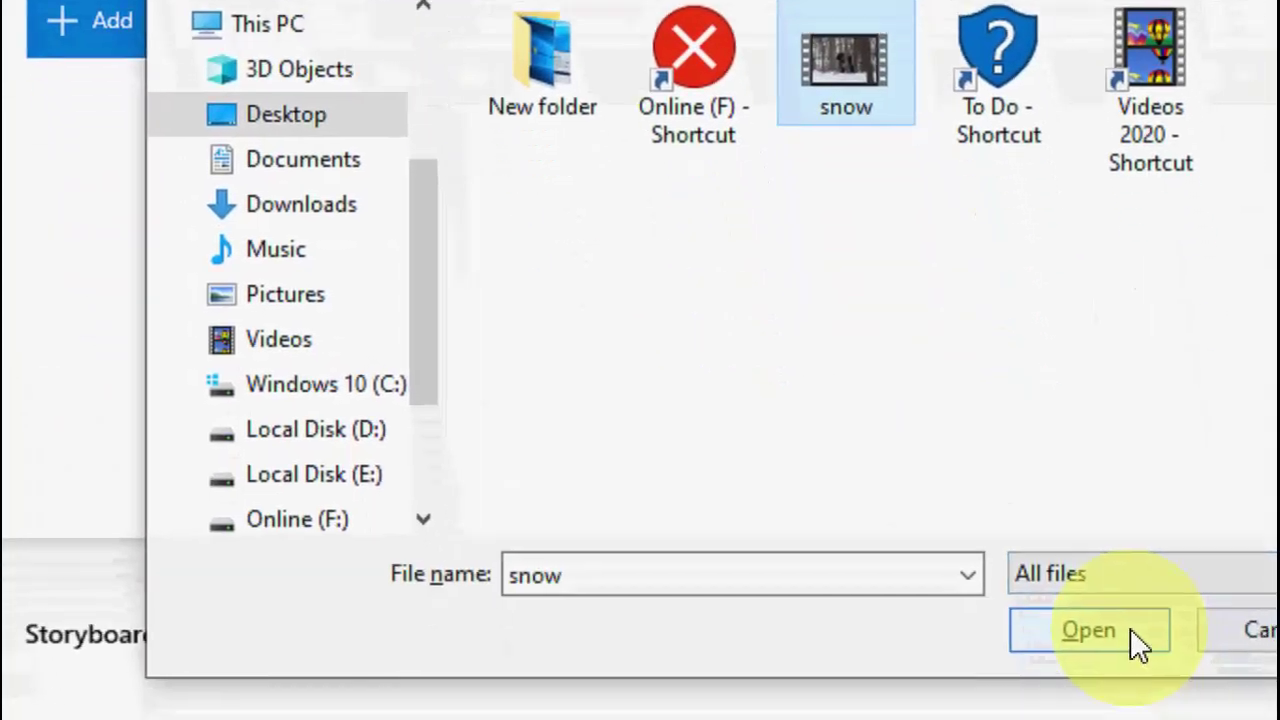
pyautogui.click(1131, 630)
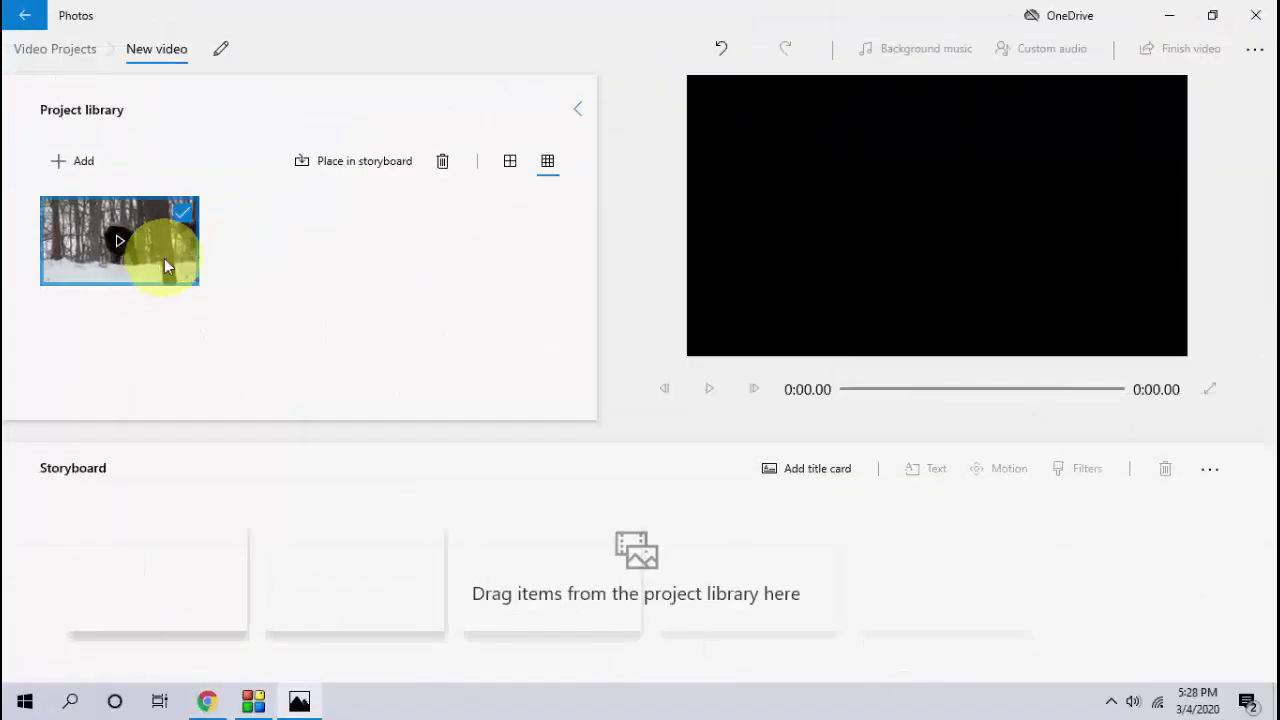
# - Place the snow clip on the storyboard and export it at High 1080p as 'test'
pyautogui.moveTo(151, 265); pyautogui.dragTo(182, 596)
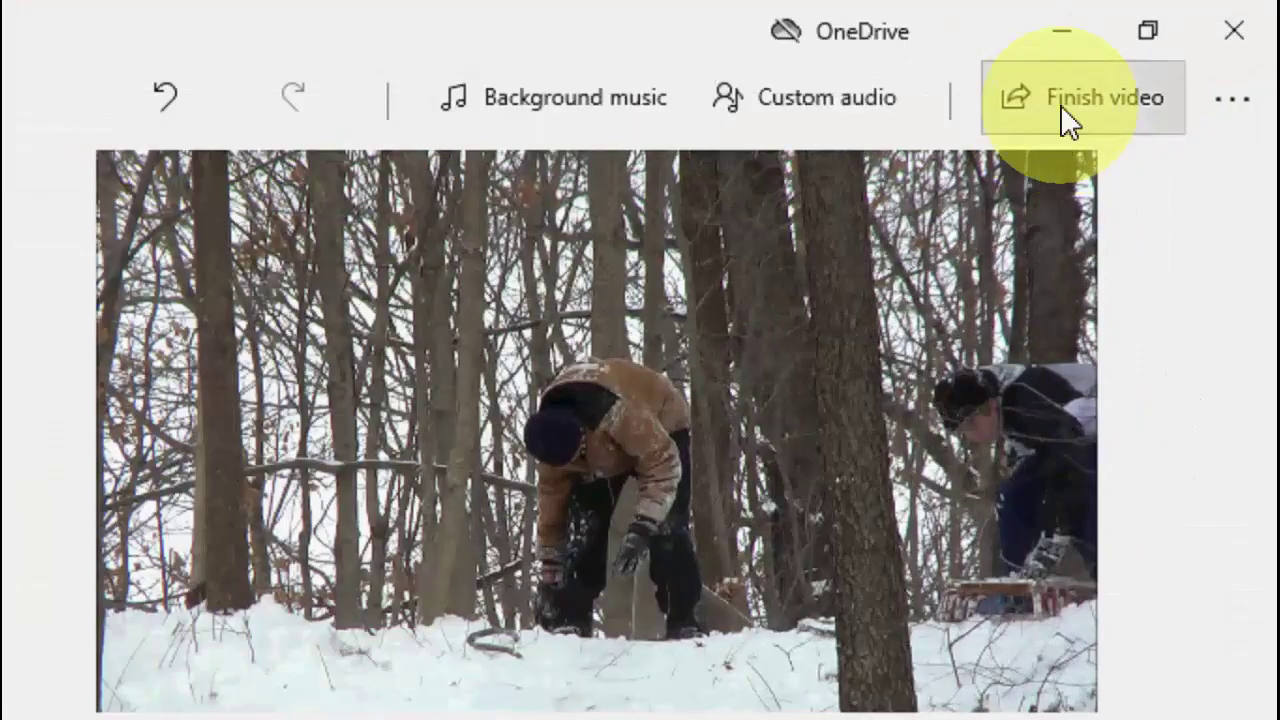
pyautogui.click(1070, 122)
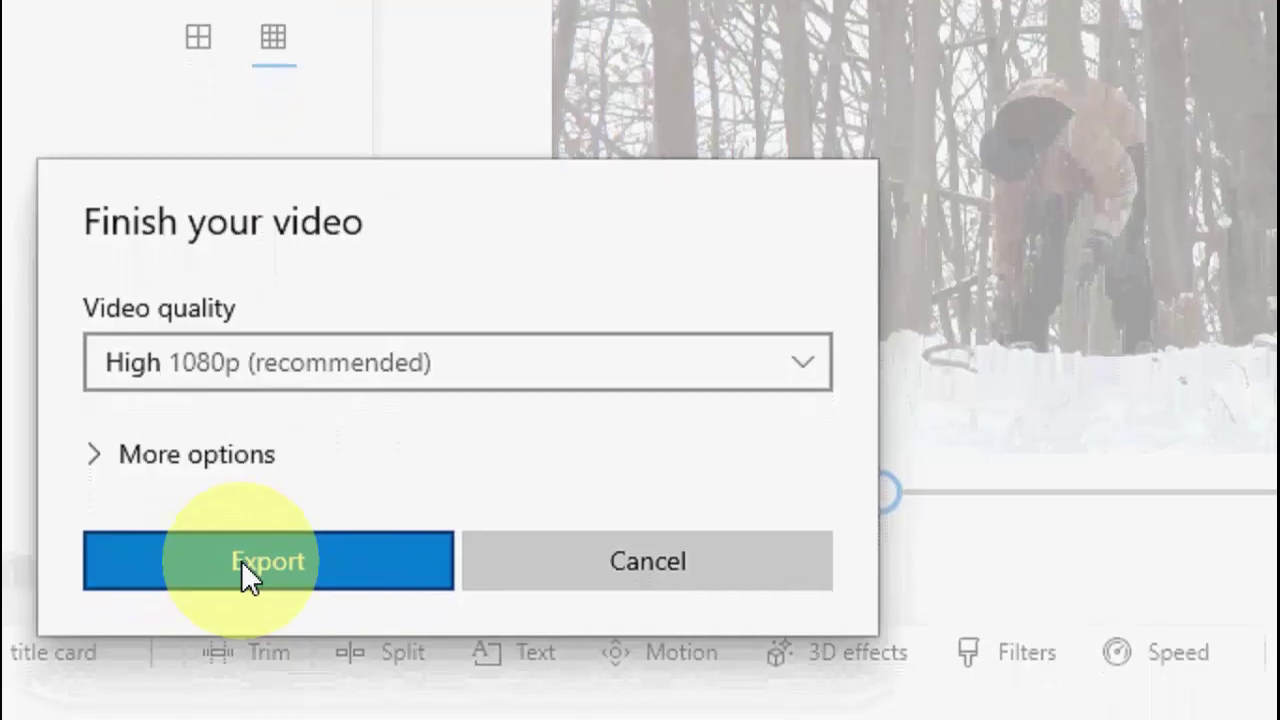
pyautogui.click(241, 576)
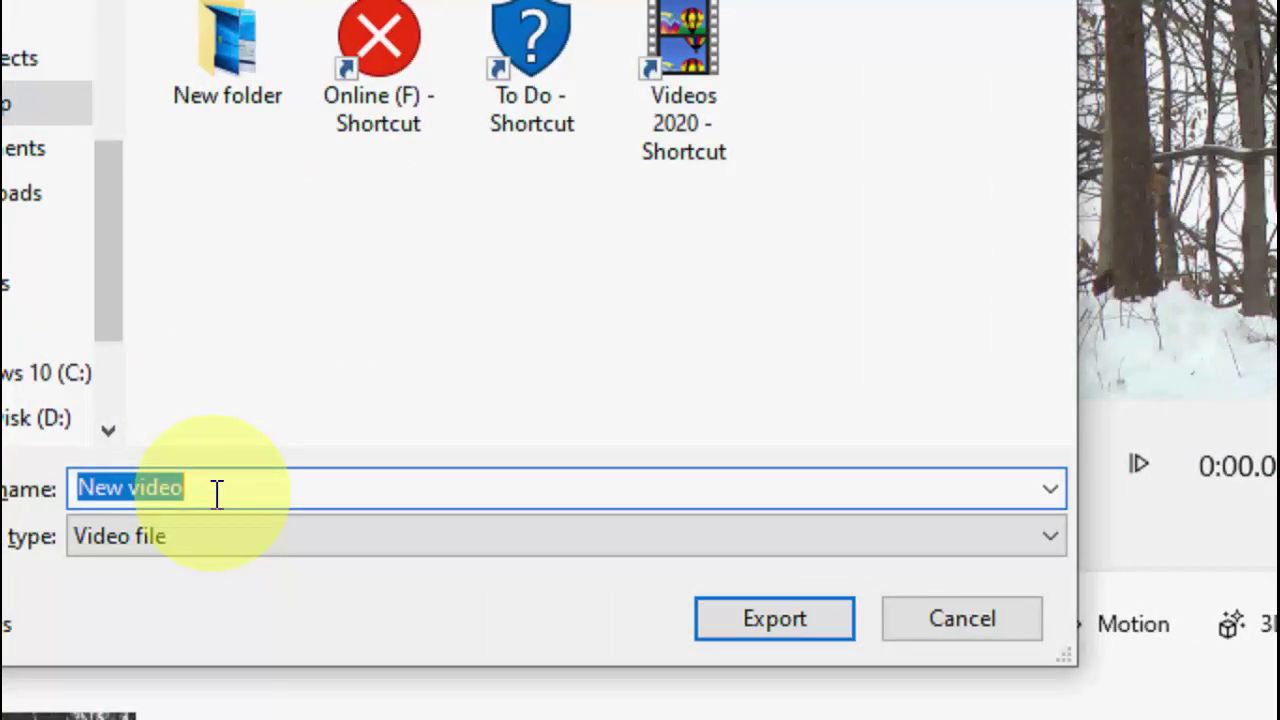
pyautogui.write('test')
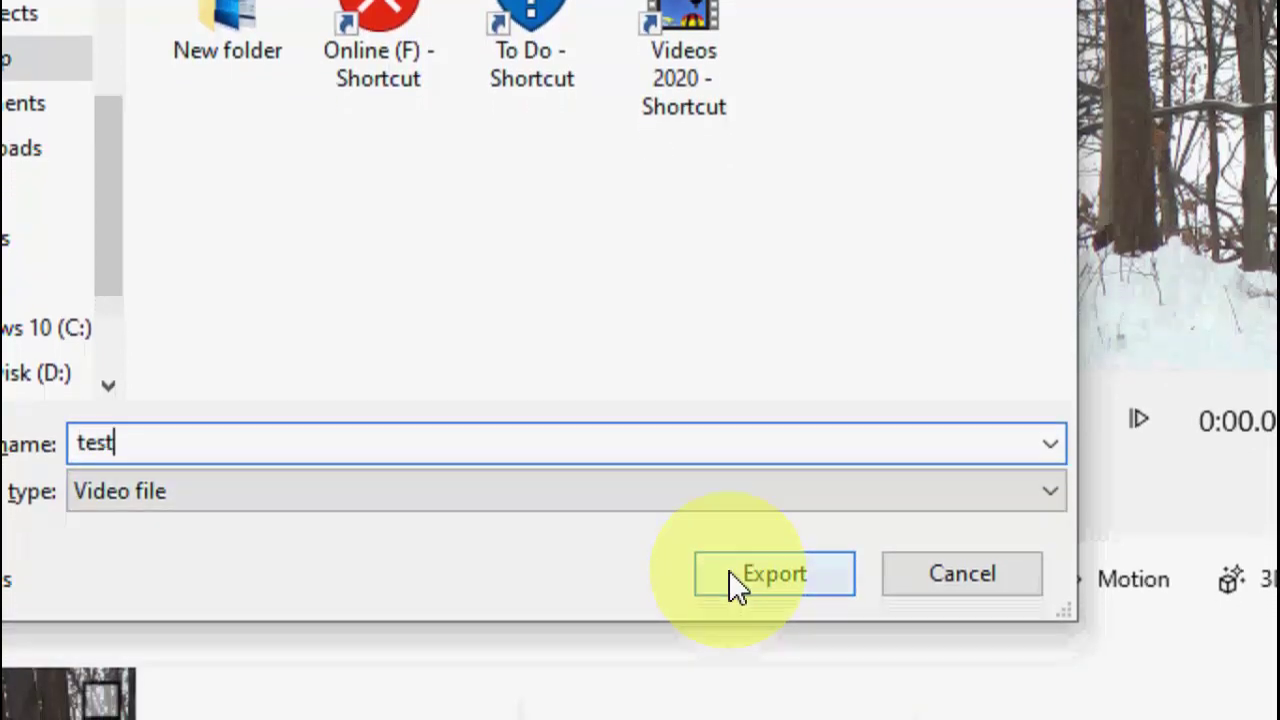
pyautogui.click(735, 585)
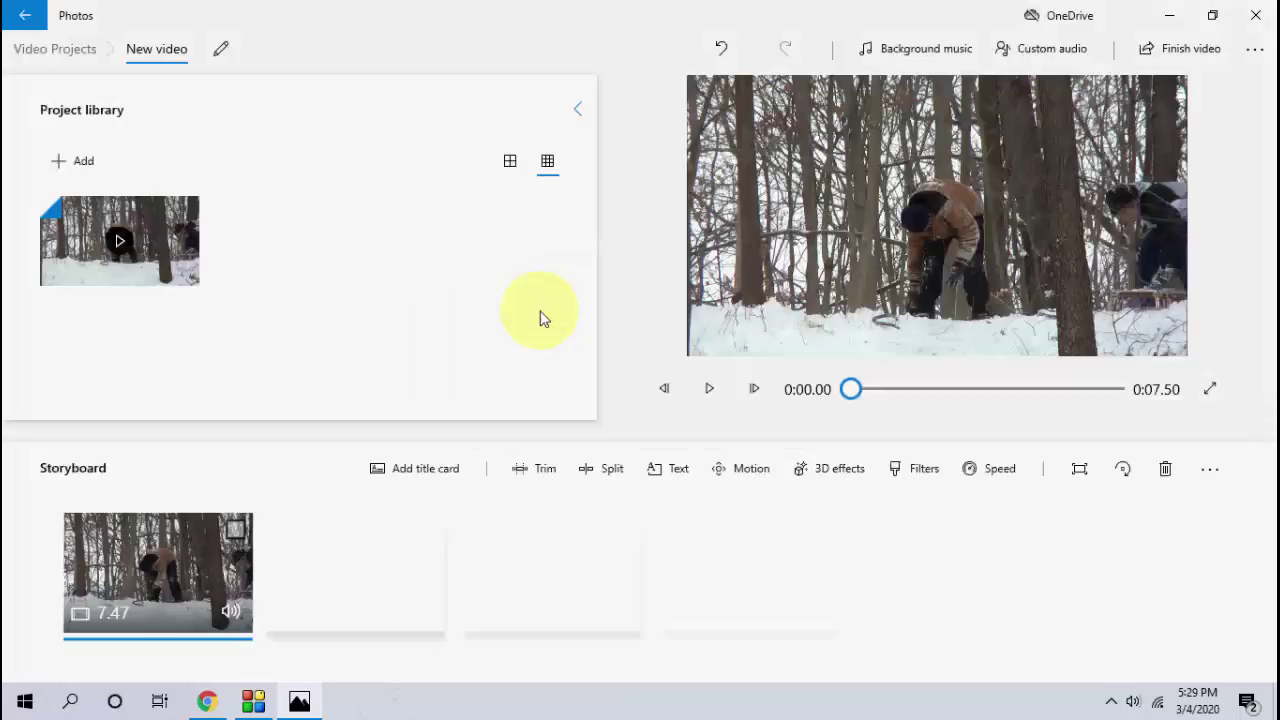
# - Minimize Photos, move the test video to mid-desktop and open its Properties
pyautogui.click(1172, 20)
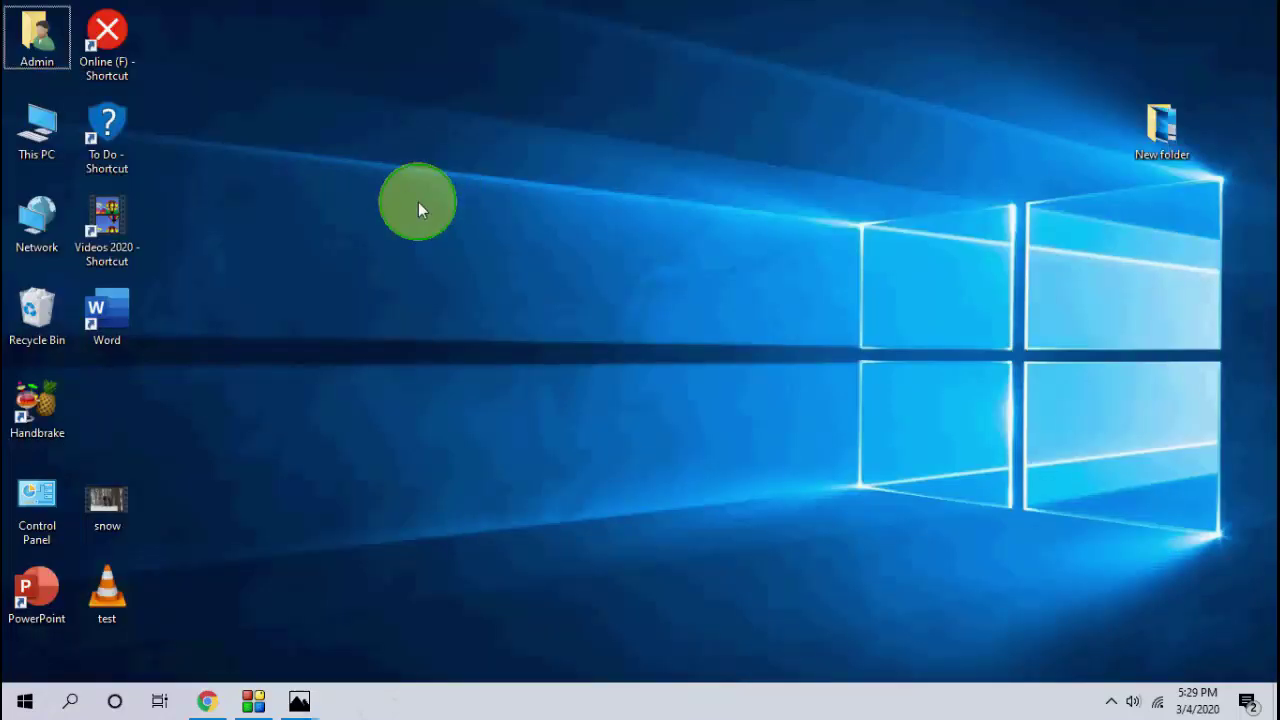
pyautogui.moveTo(107, 592); pyautogui.dragTo(318, 315)
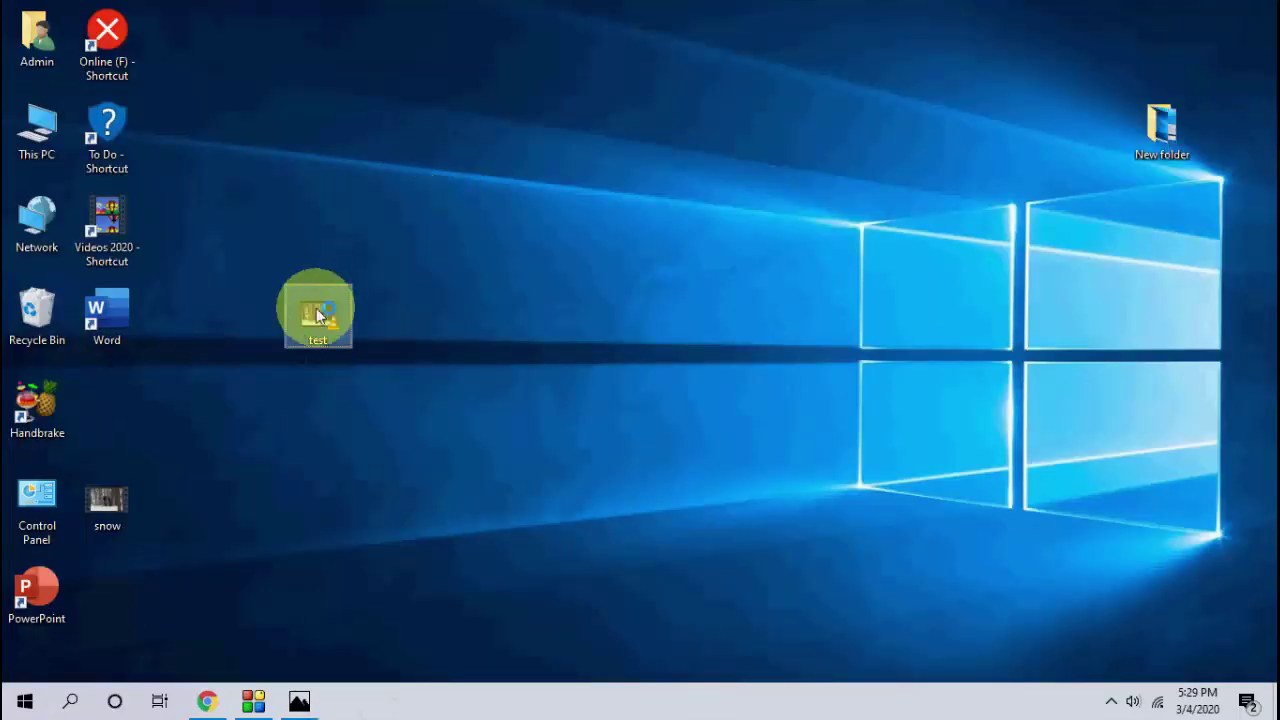
pyautogui.rightClick(318, 313)
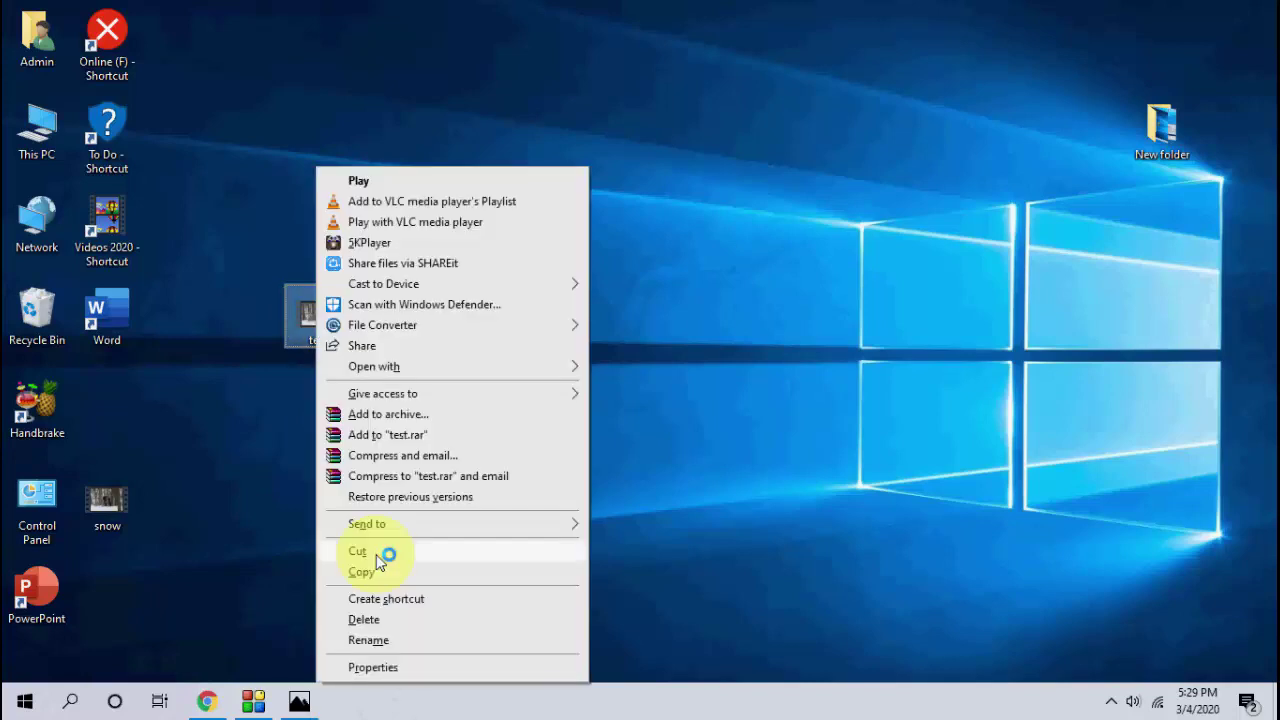
pyautogui.click(385, 667)
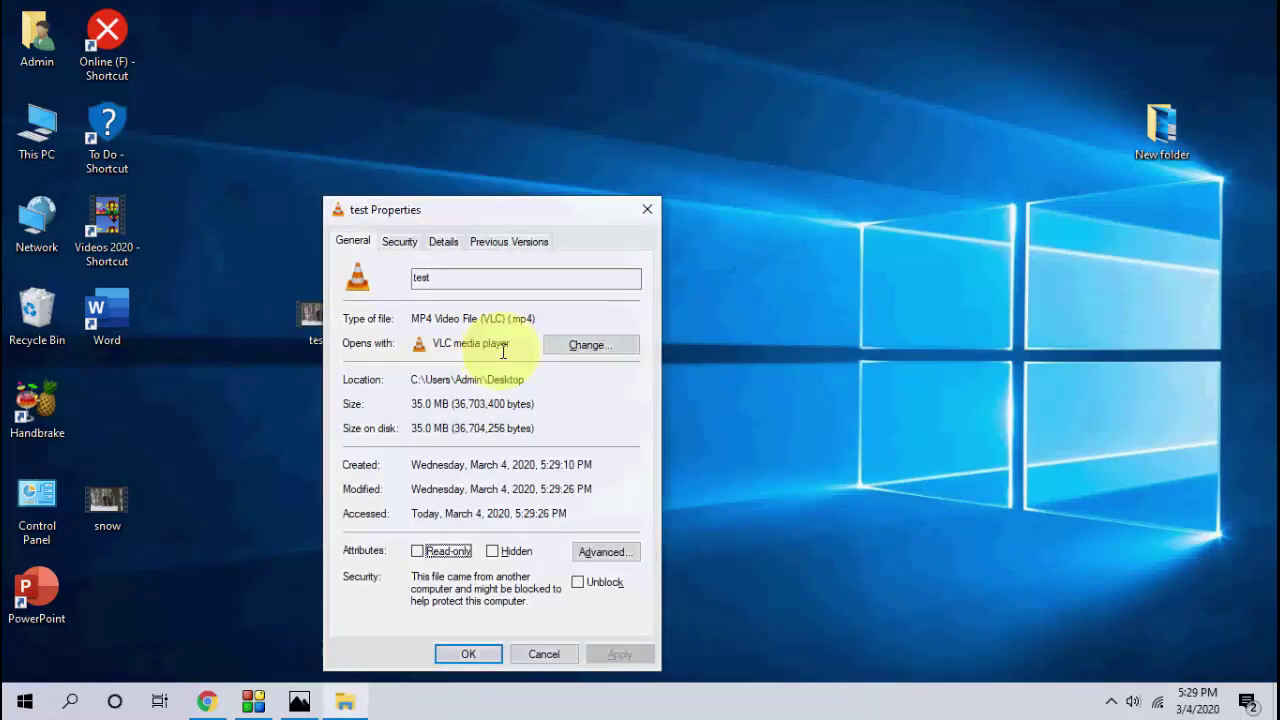
# - Confirm test is a 35.0 MB MP4, close Properties and select the test file
pyautogui.moveTo(512, 210); pyautogui.dragTo(585, 179)
pyautogui.click(847, 240)
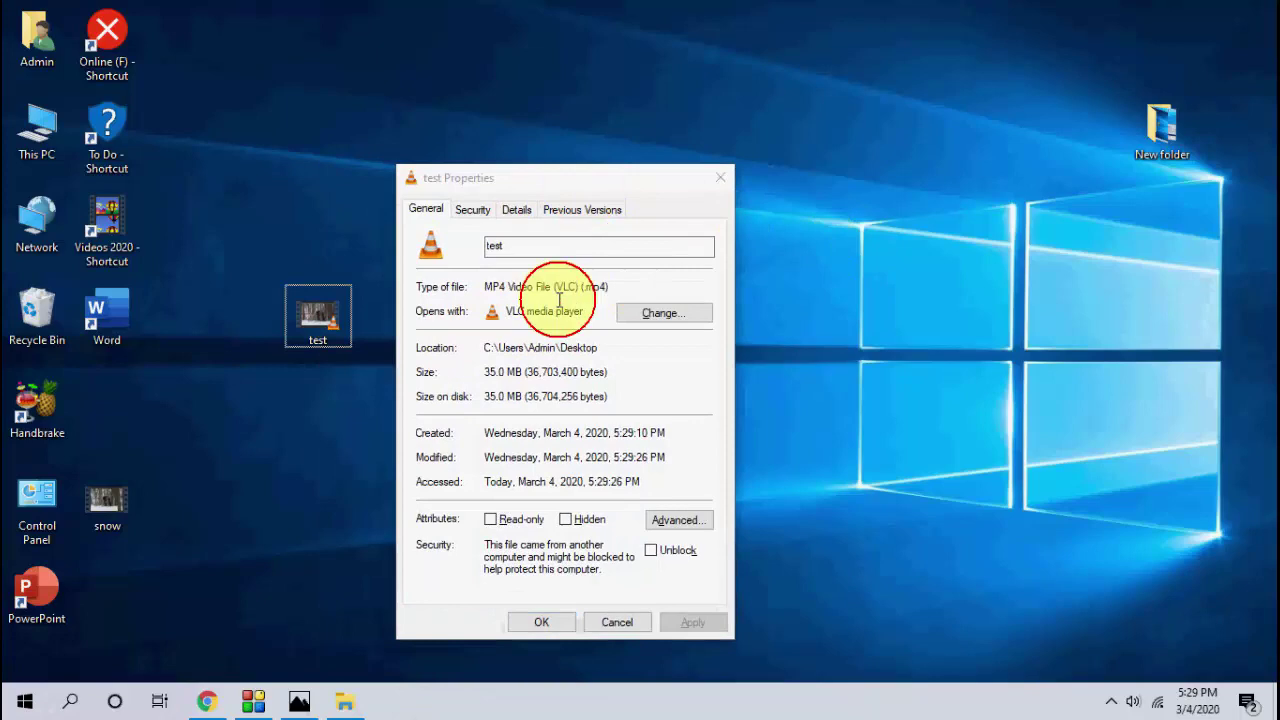
pyautogui.click(527, 296)
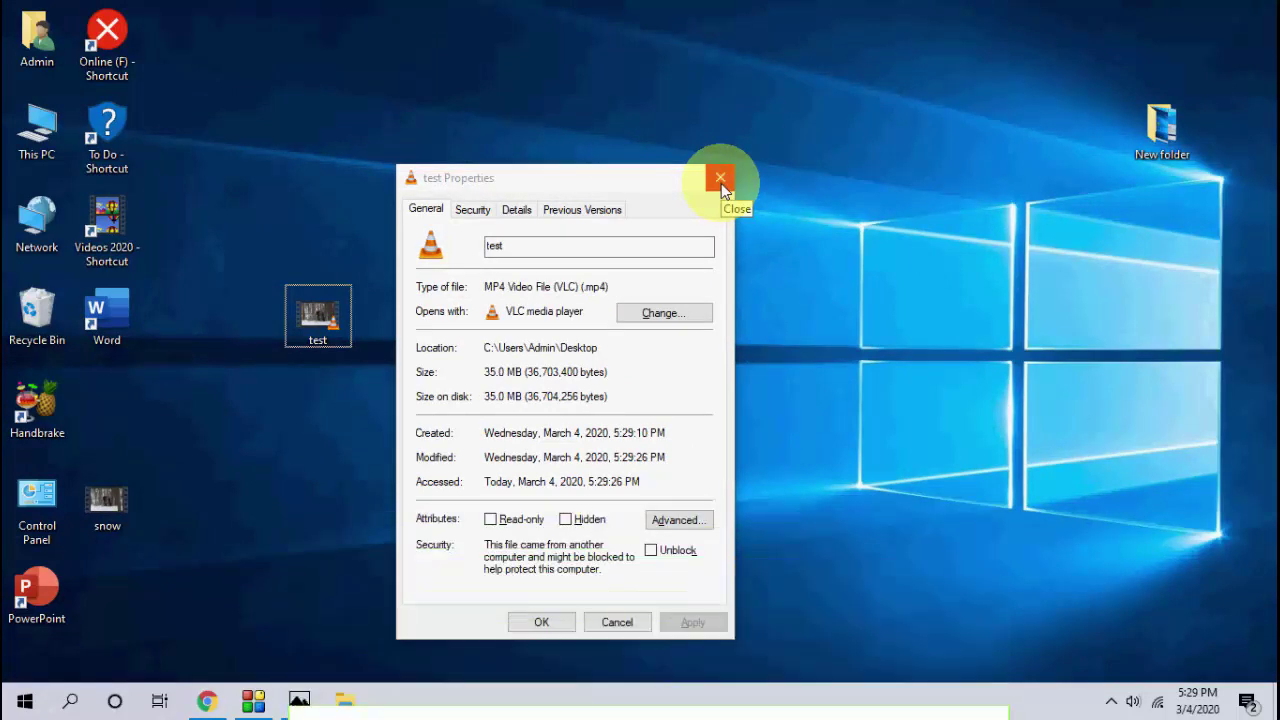
pyautogui.click(721, 182)
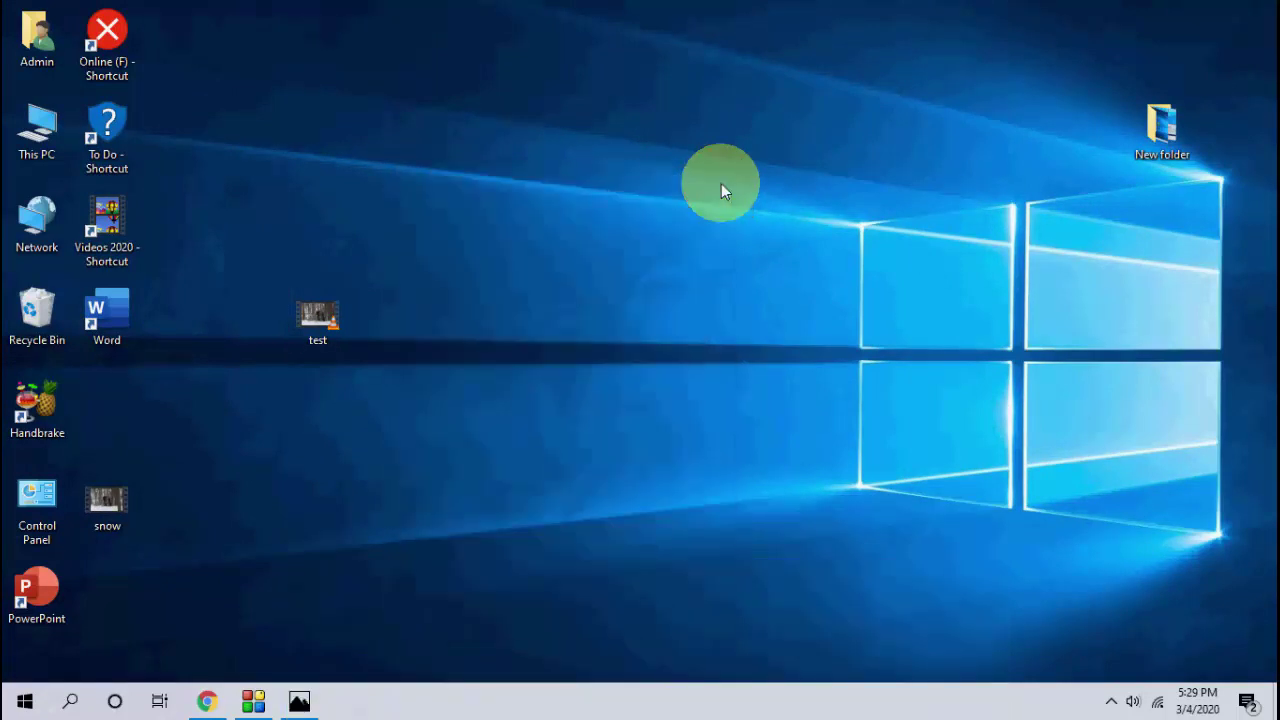
pyautogui.click(334, 328)
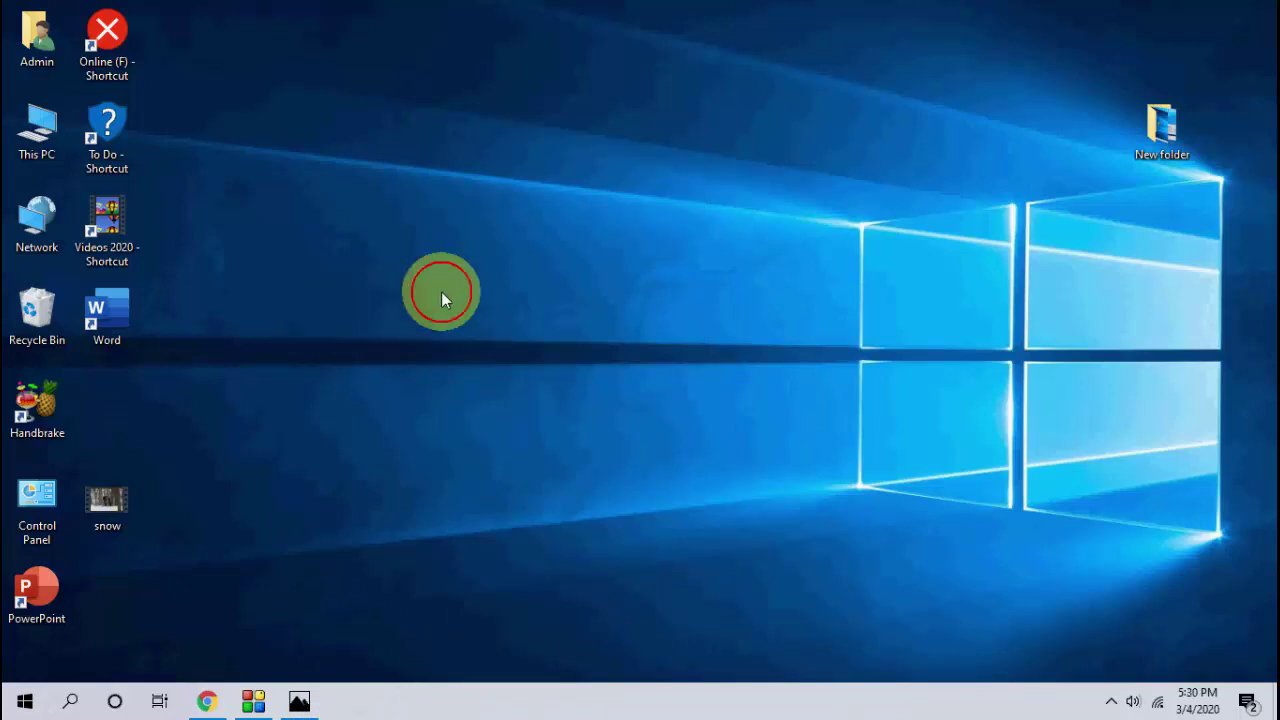
# - Close the Photos editor and launch HandBrake from its desktop shortcut
pyautogui.click(299, 701)
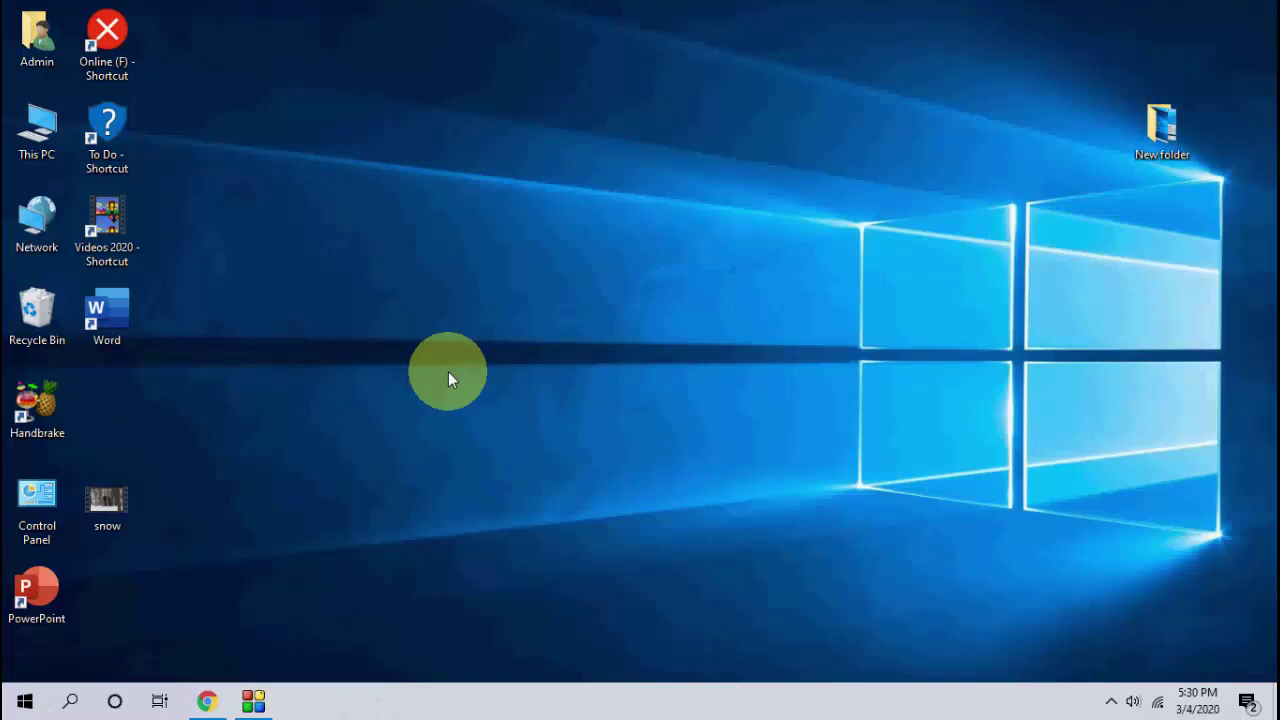
pyautogui.doubleClick(50, 410)
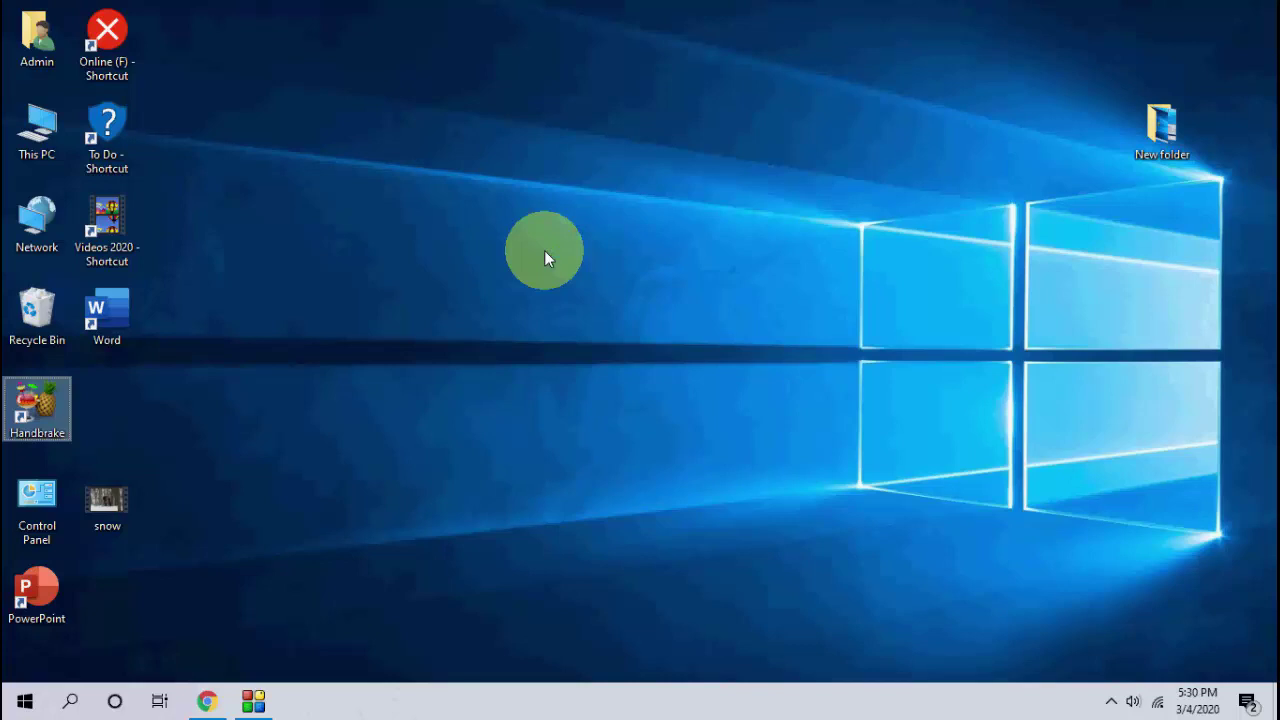
pyautogui.rightClick(499, 172)
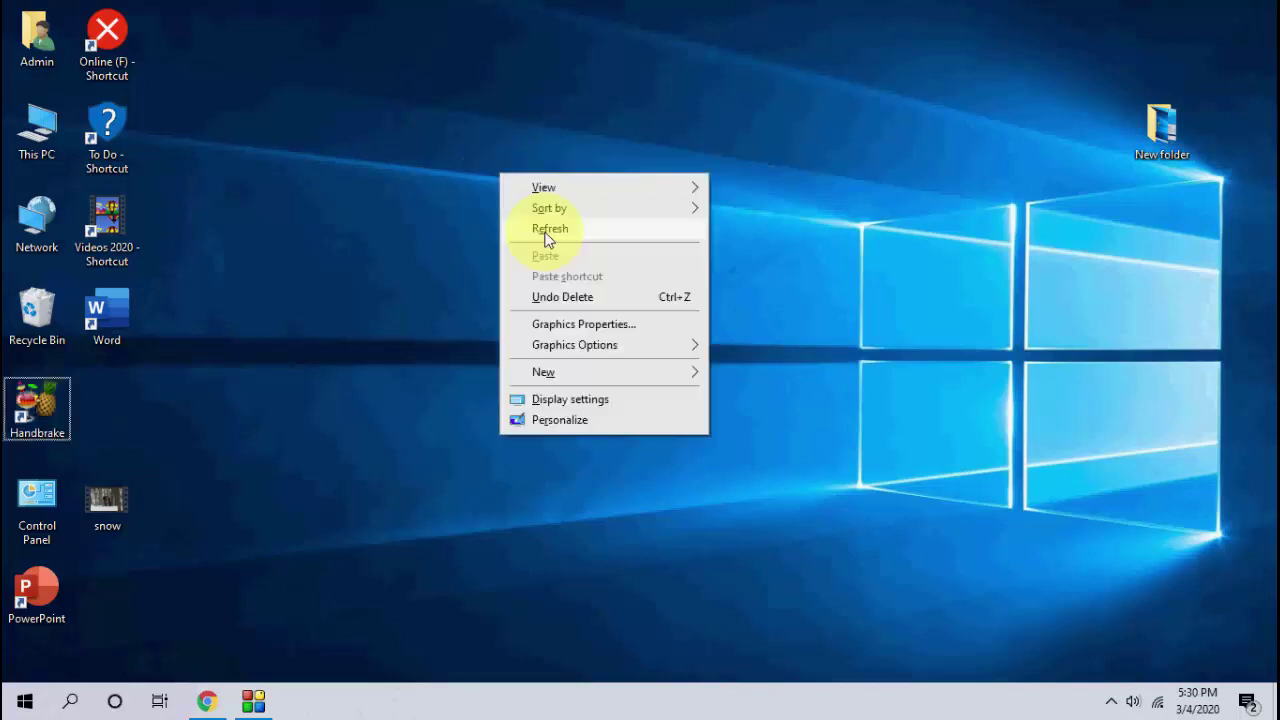
pyautogui.click(541, 228)
pyautogui.click(50, 412)
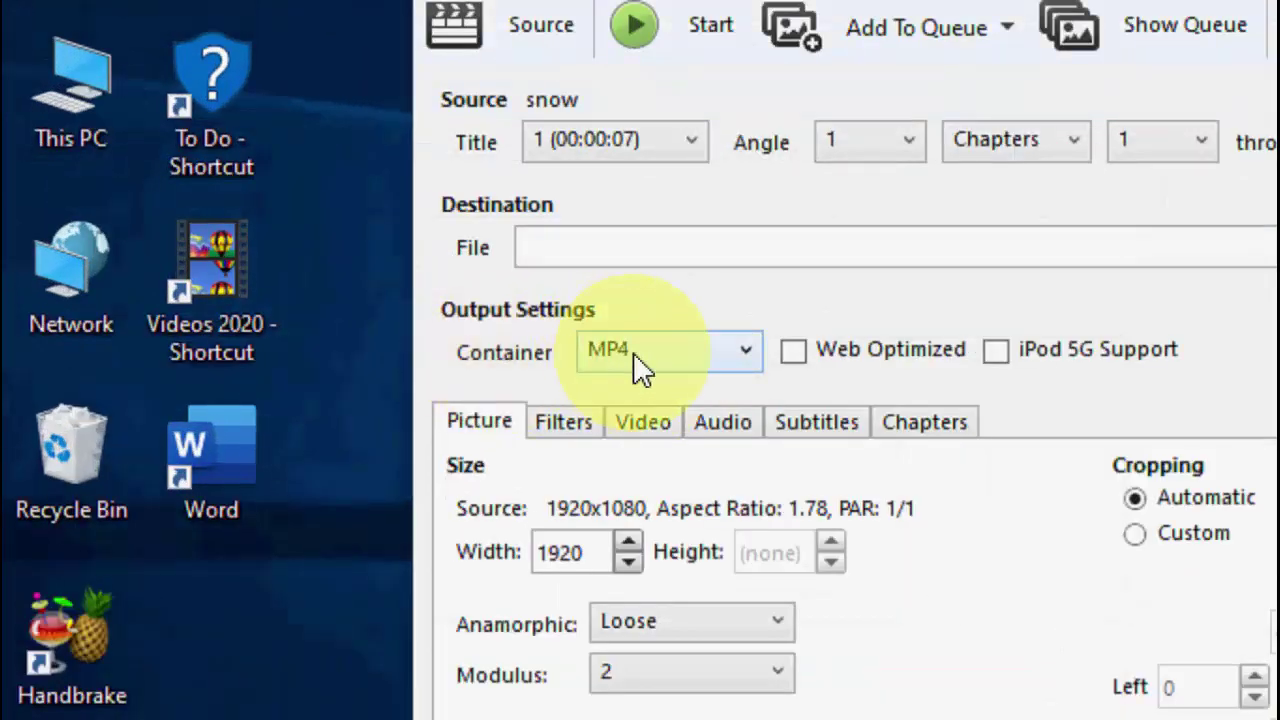
# - Enable Web Optimized, set the destination to tttt.mp4 on the Desktop, and start encoding
pyautogui.click(804, 358)
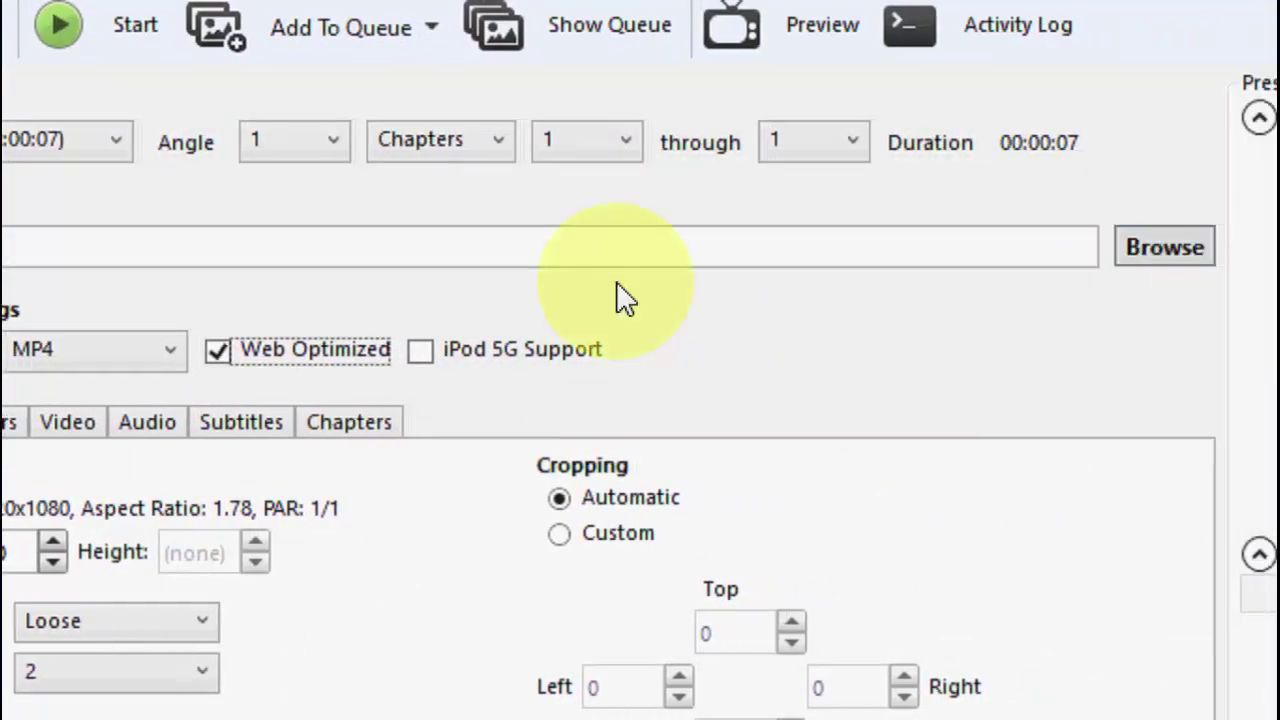
pyautogui.click(1130, 257)
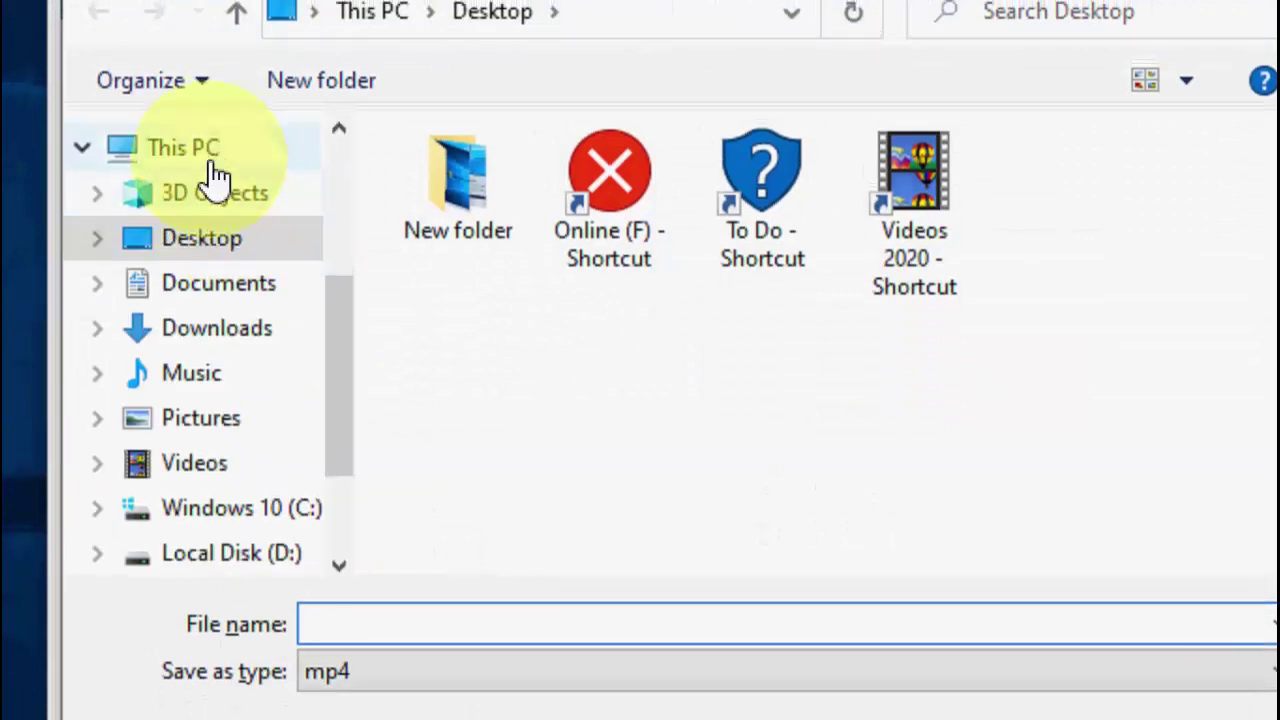
pyautogui.click(213, 241)
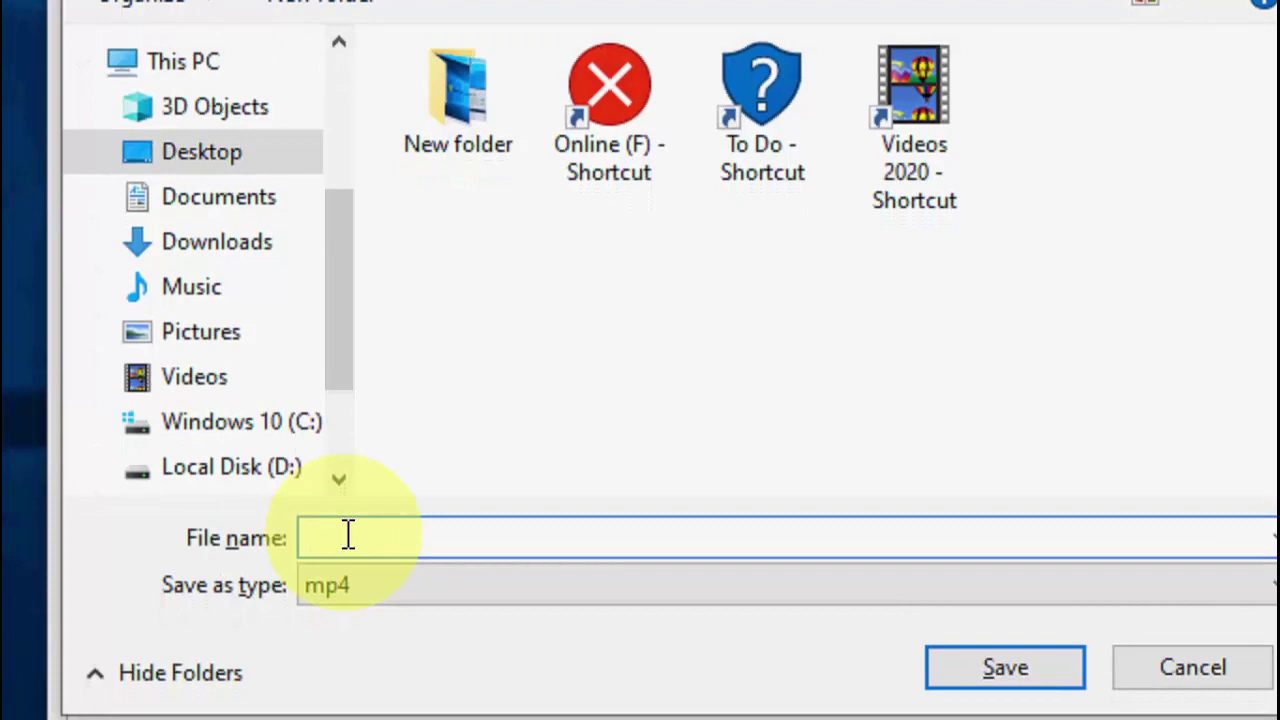
pyautogui.write('tttt')
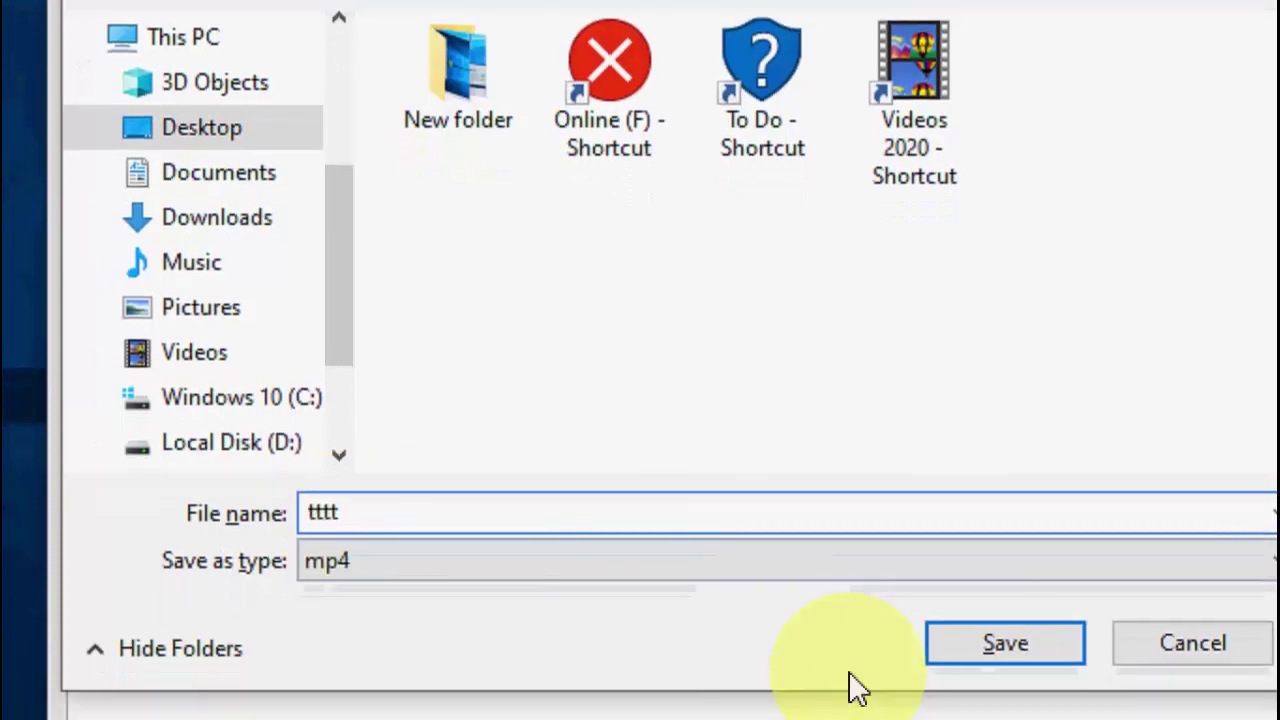
pyautogui.click(975, 668)
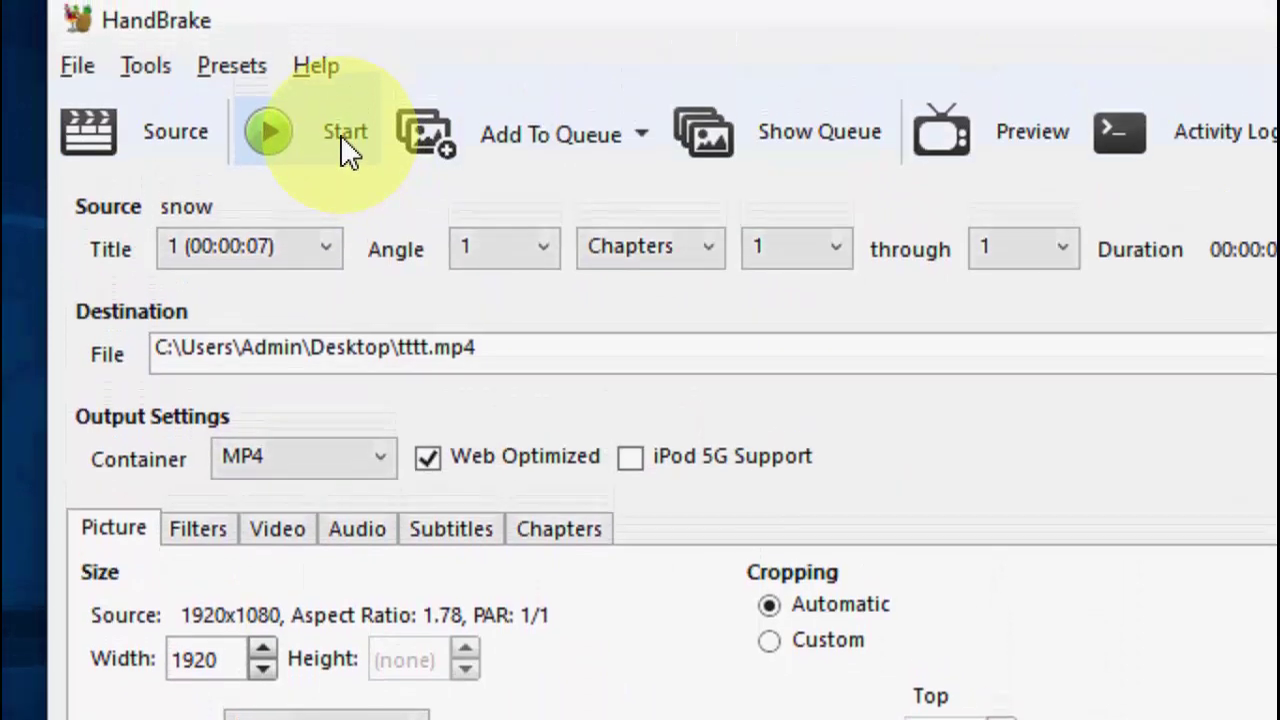
pyautogui.click(343, 106)
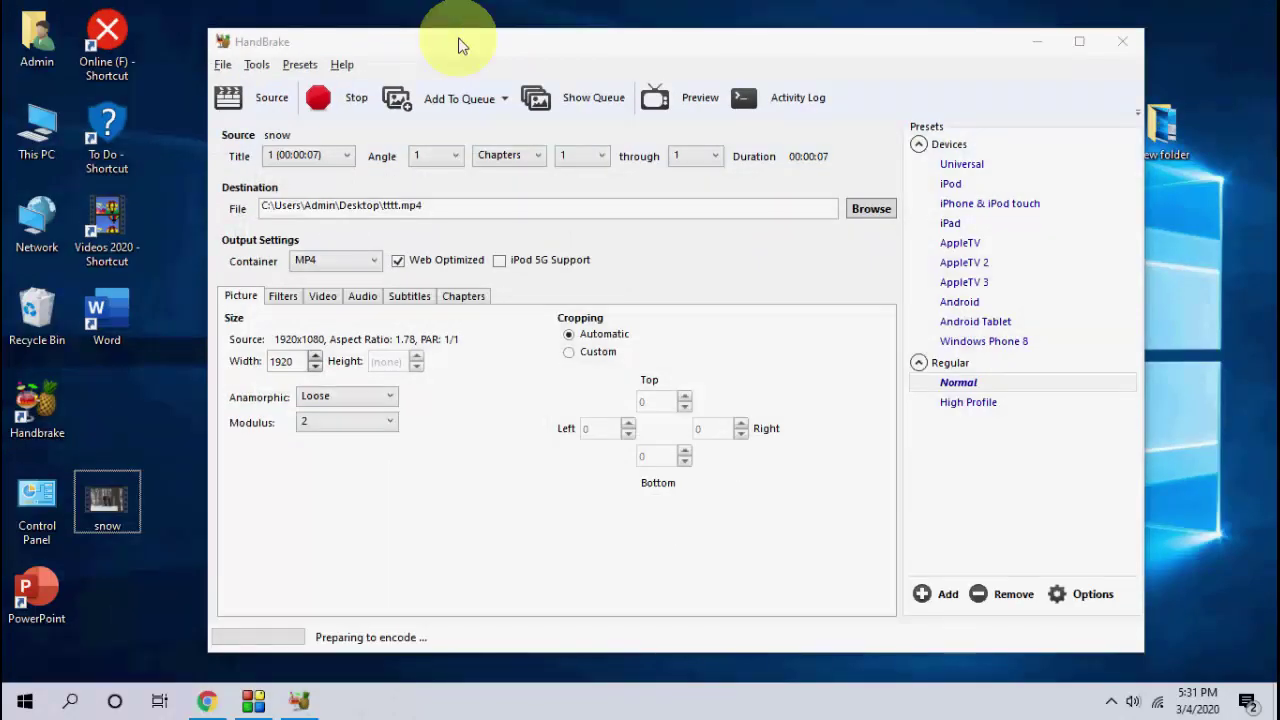
pyautogui.moveTo(460, 45); pyautogui.dragTo(540, 53)
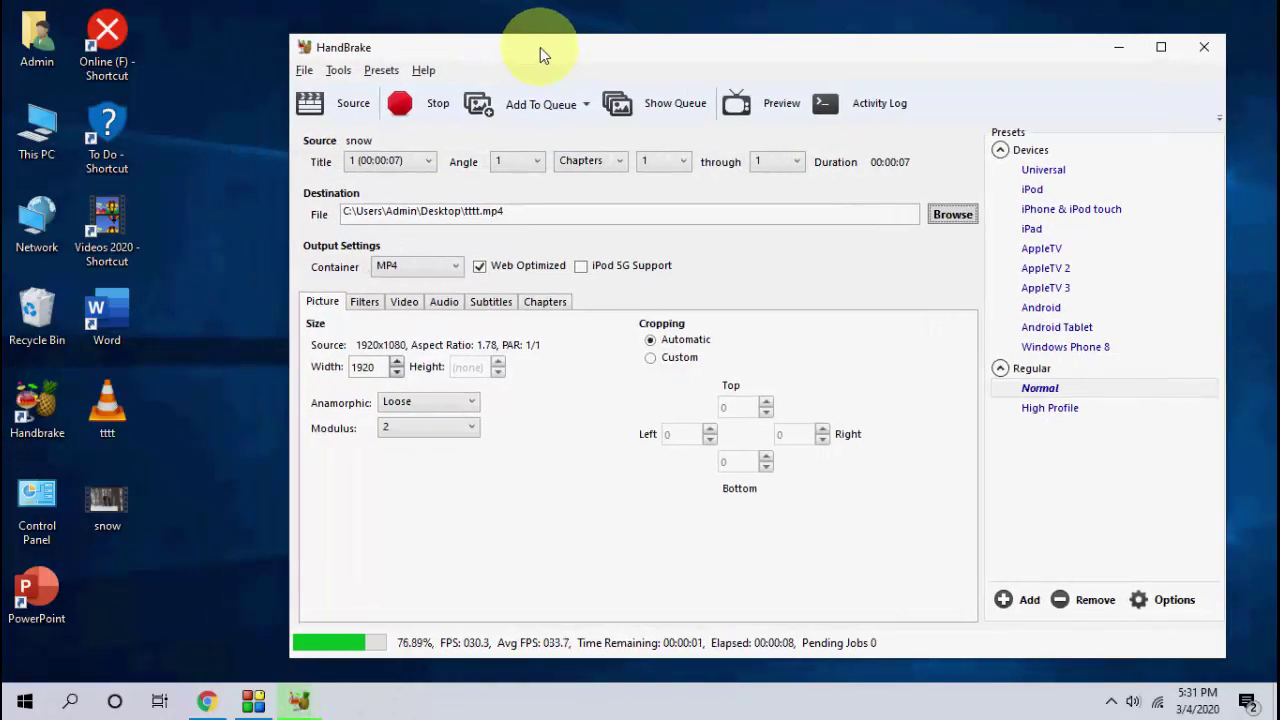
# - Close HandBrake, move tttt into the open desktop area and confirm it is a 19.1 MB MP4
pyautogui.click(1205, 48)
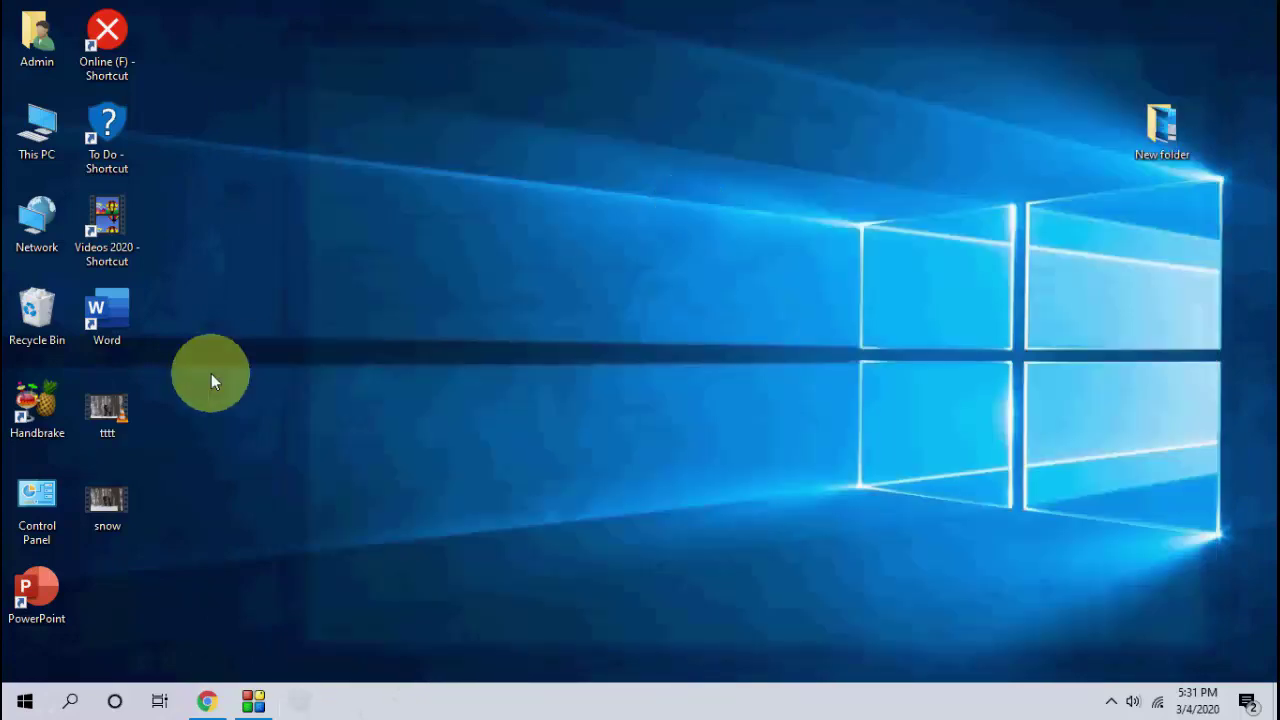
pyautogui.moveTo(130, 395); pyautogui.dragTo(341, 294)
pyautogui.rightClick(322, 300)
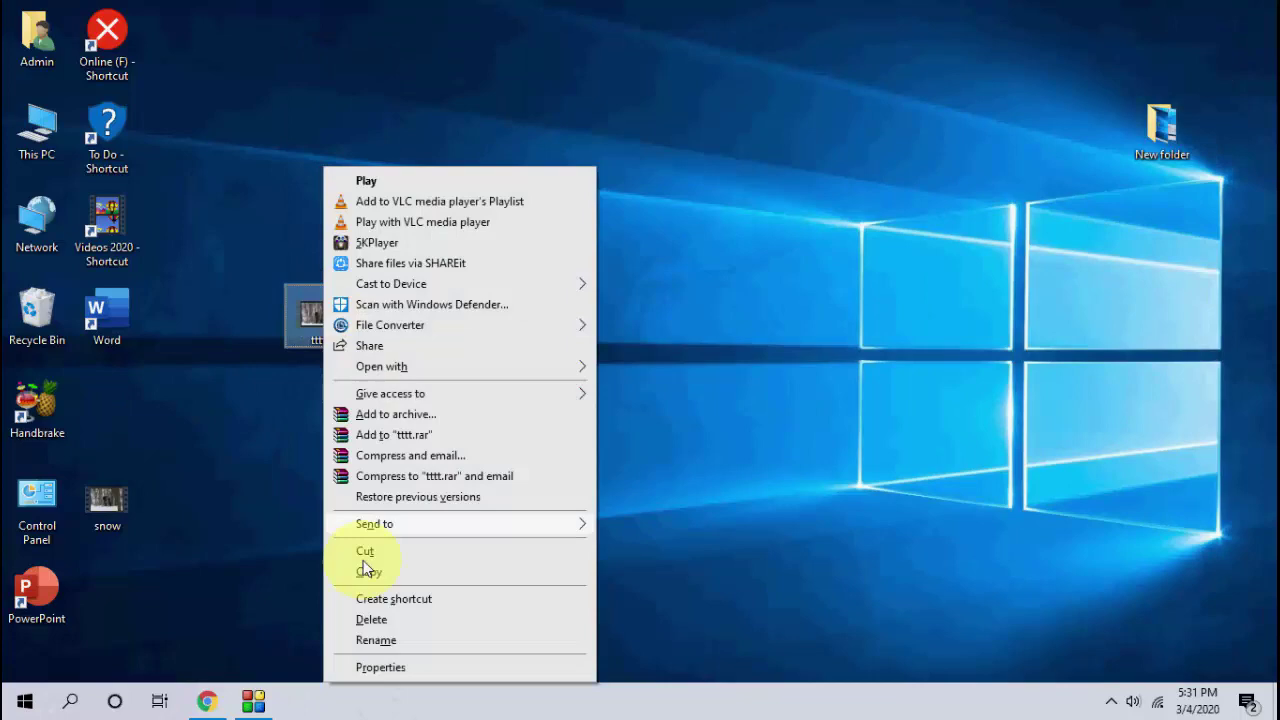
pyautogui.click(366, 663)
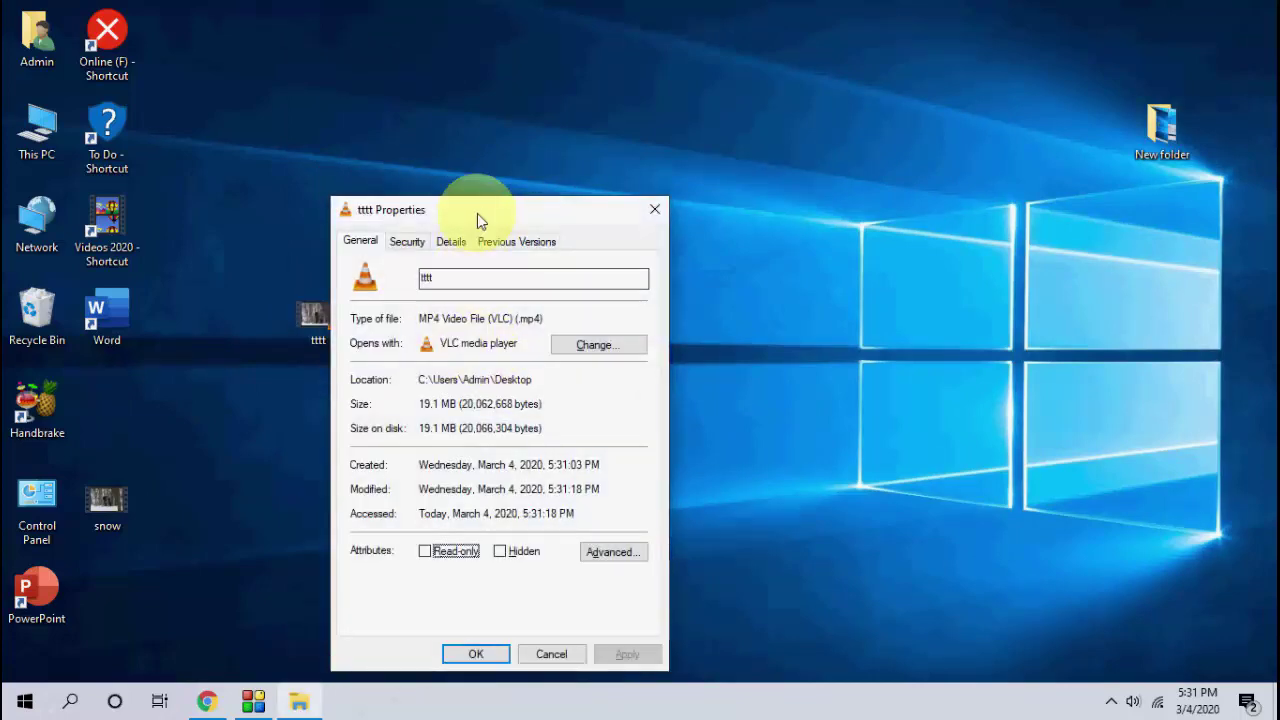
pyautogui.moveTo(477, 213); pyautogui.dragTo(536, 201)
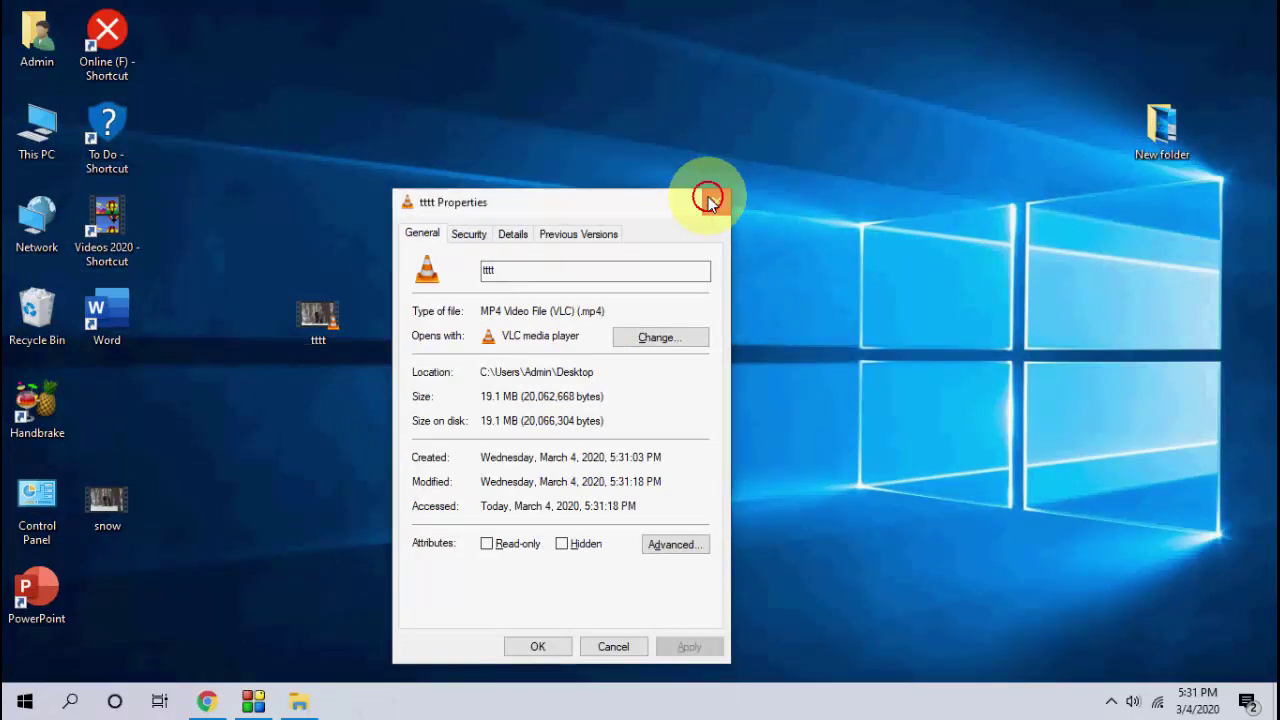
pyautogui.click(712, 203)
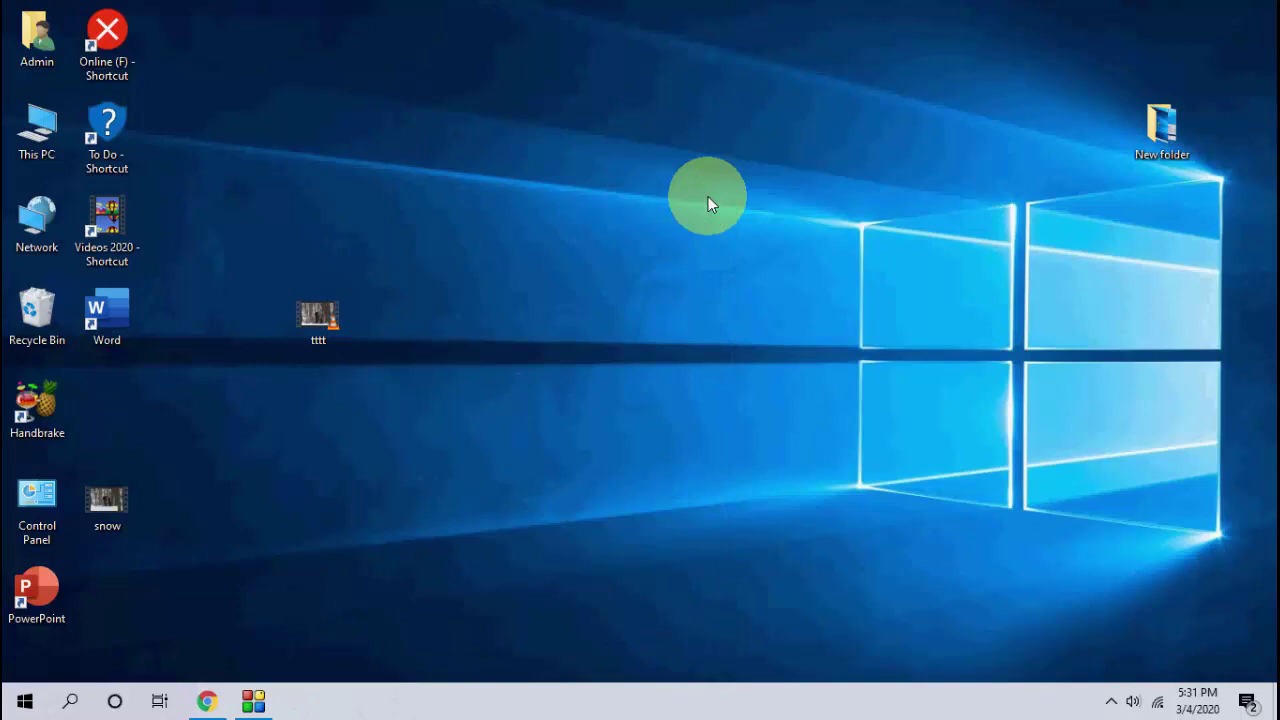